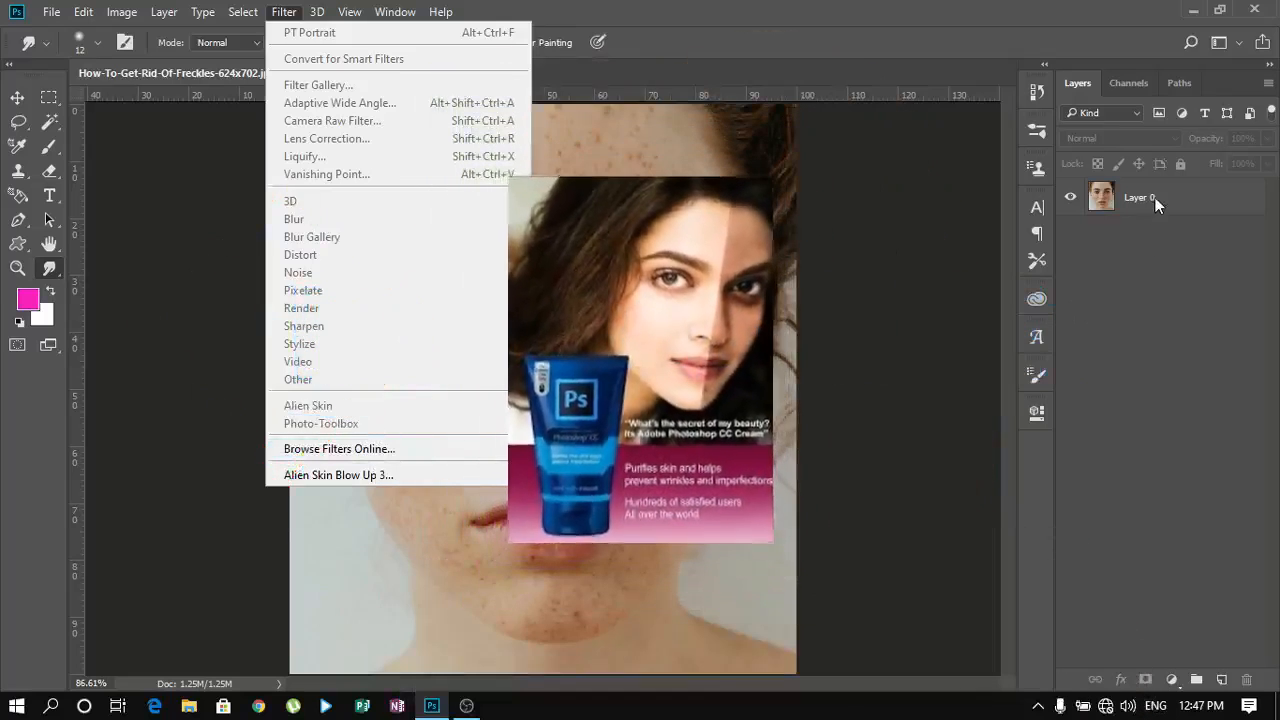
click(1152, 198)
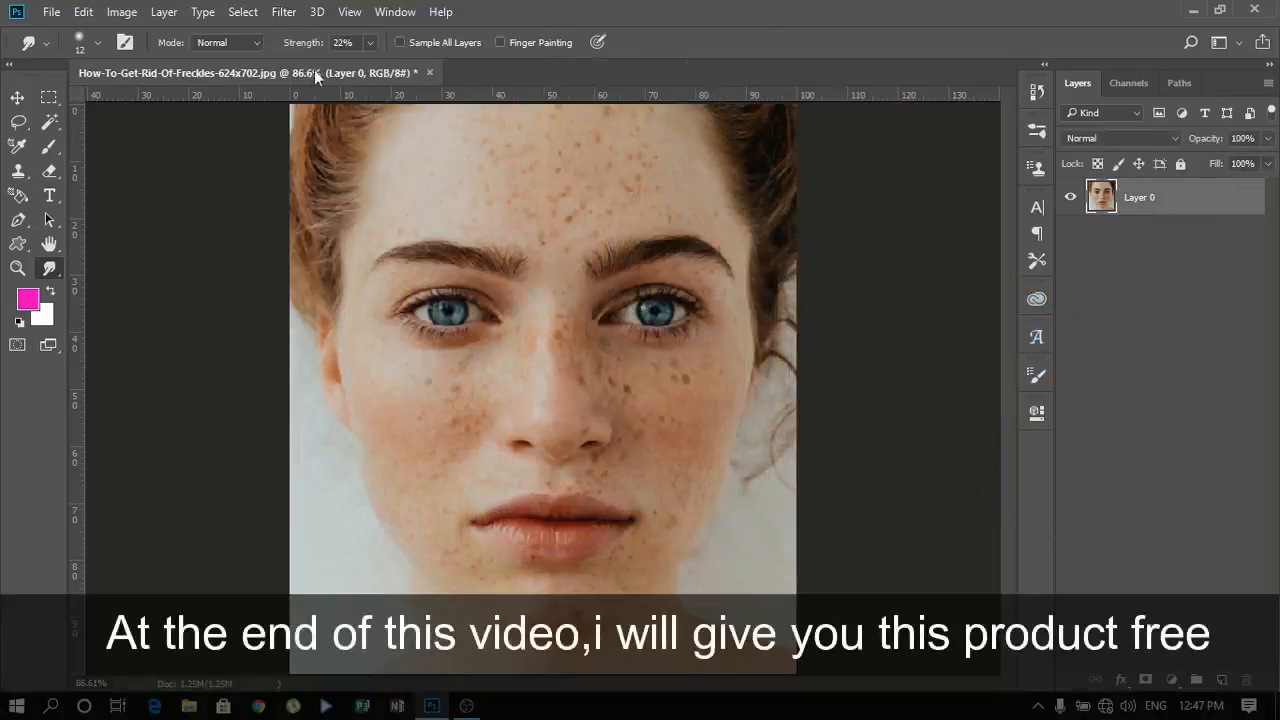
click(285, 18)
mouse_move(434, 432)
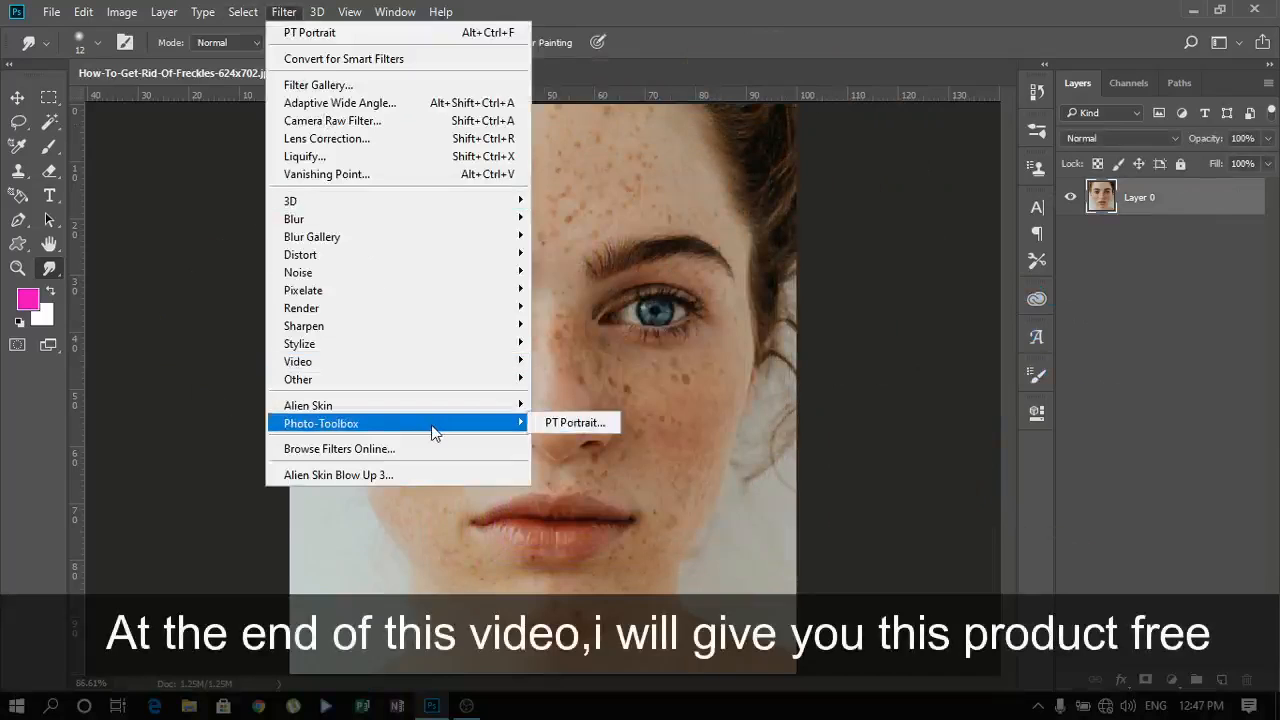
click(590, 424)
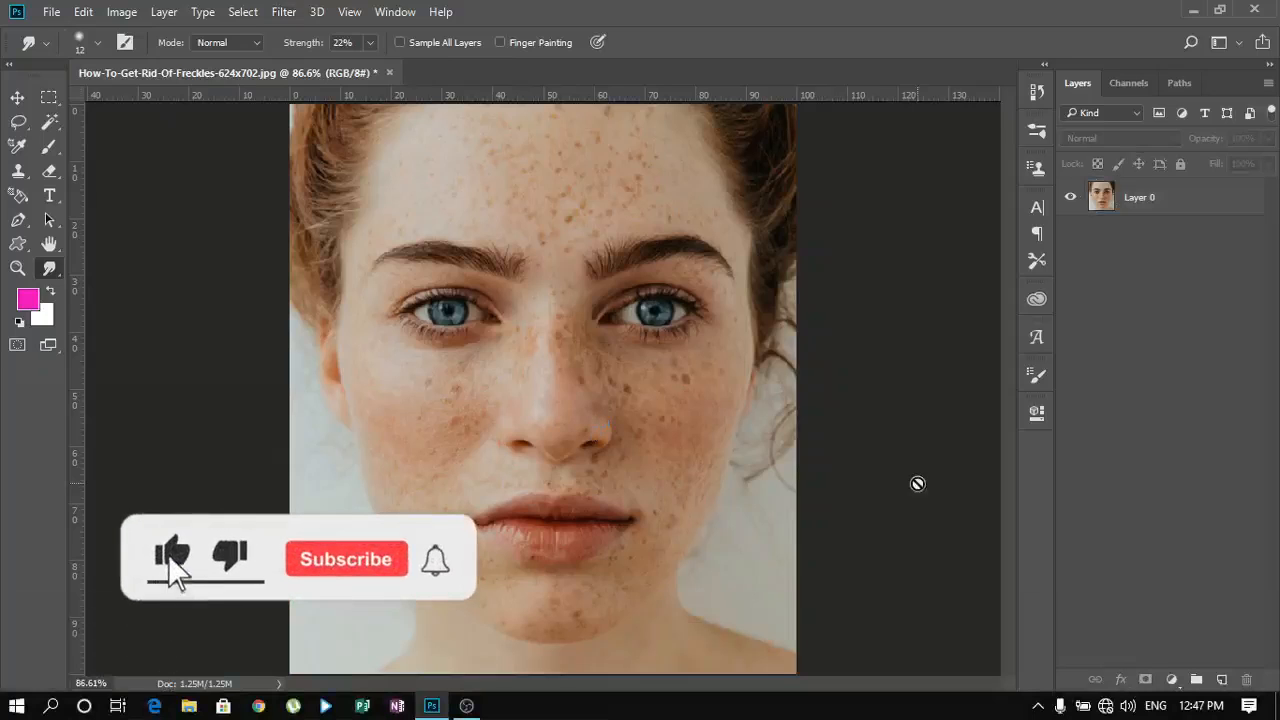
Select Layer 0 and open it in the Photo-Toolbox PT Portrait filter.
click(253, 14)
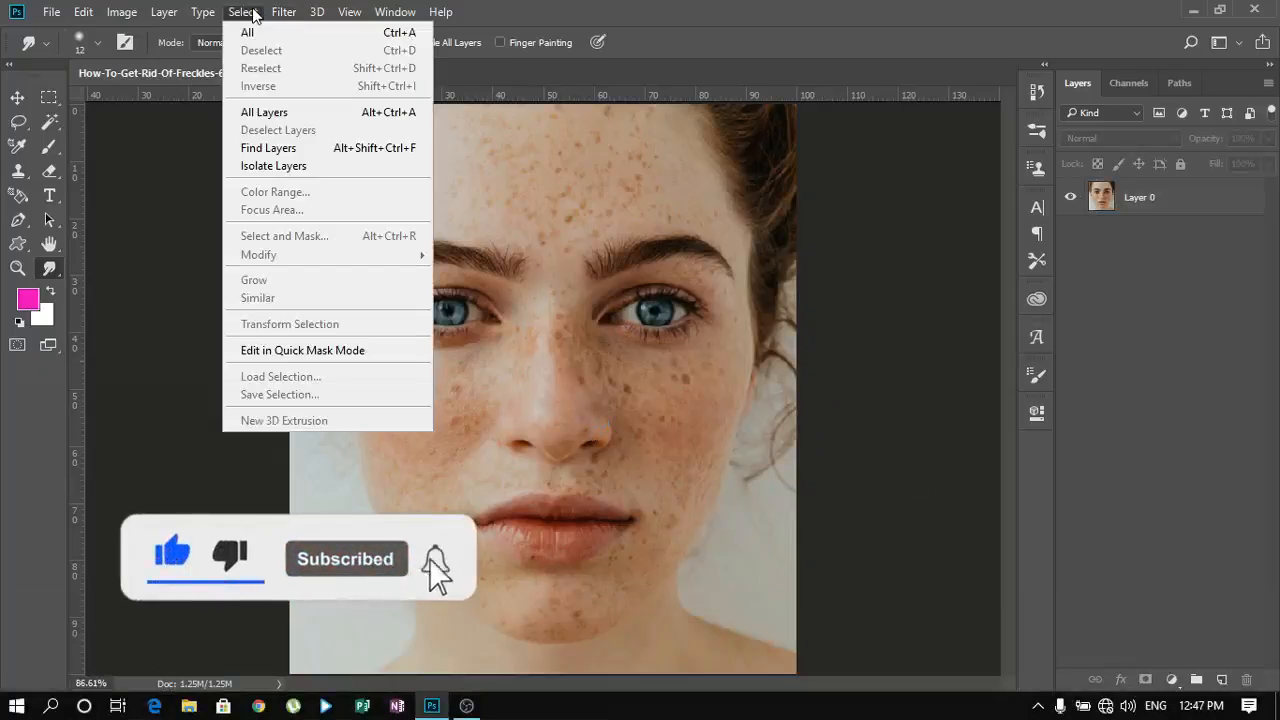
mouse_move(284, 12)
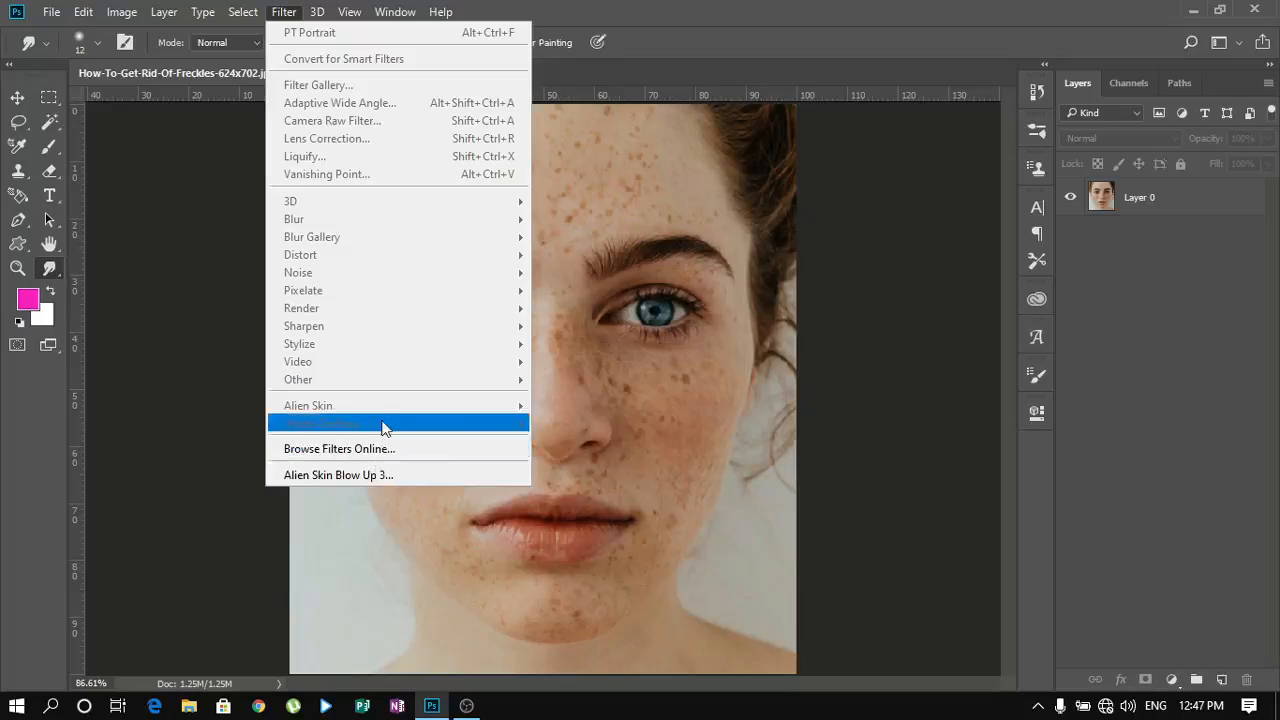
click(1156, 203)
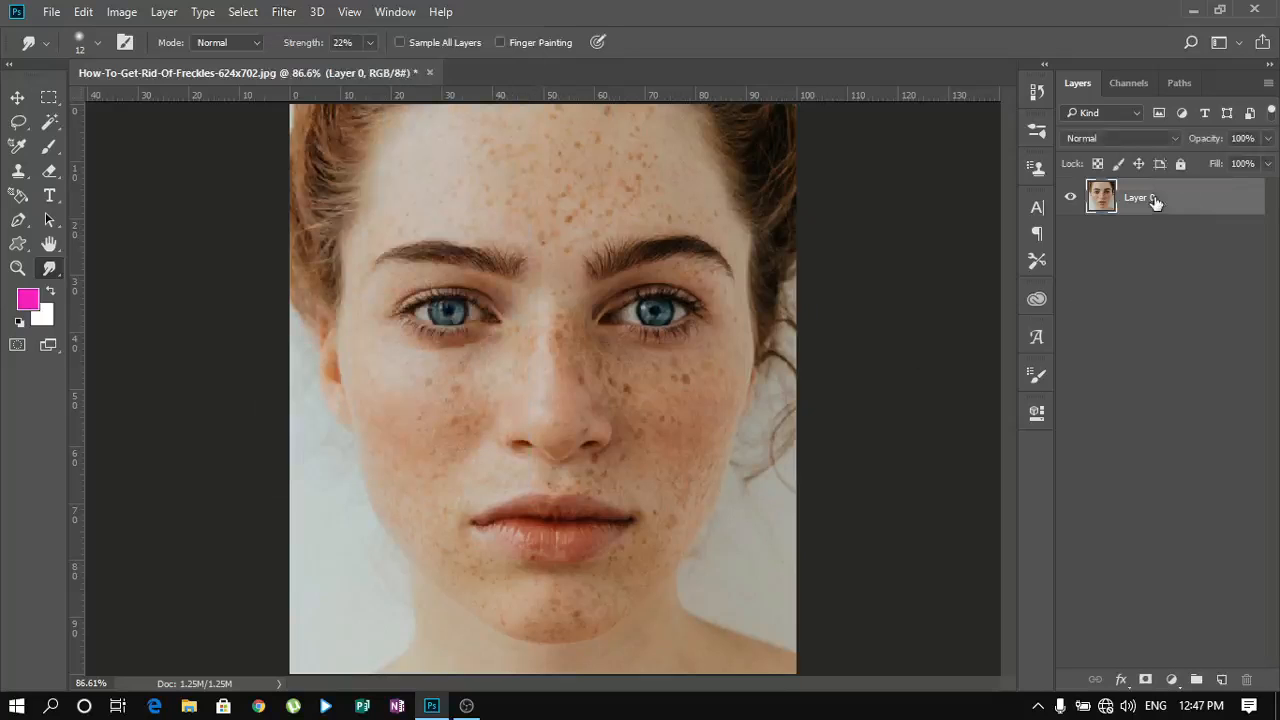
click(283, 12)
mouse_move(435, 432)
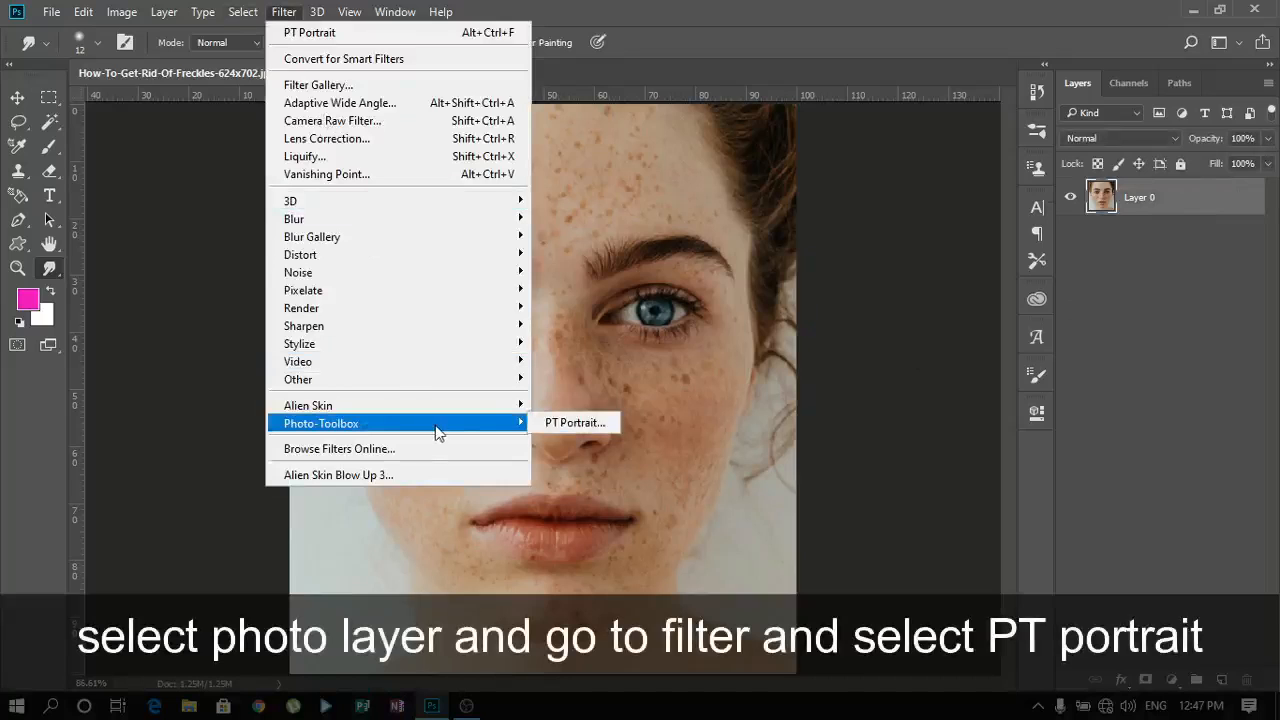
click(591, 424)
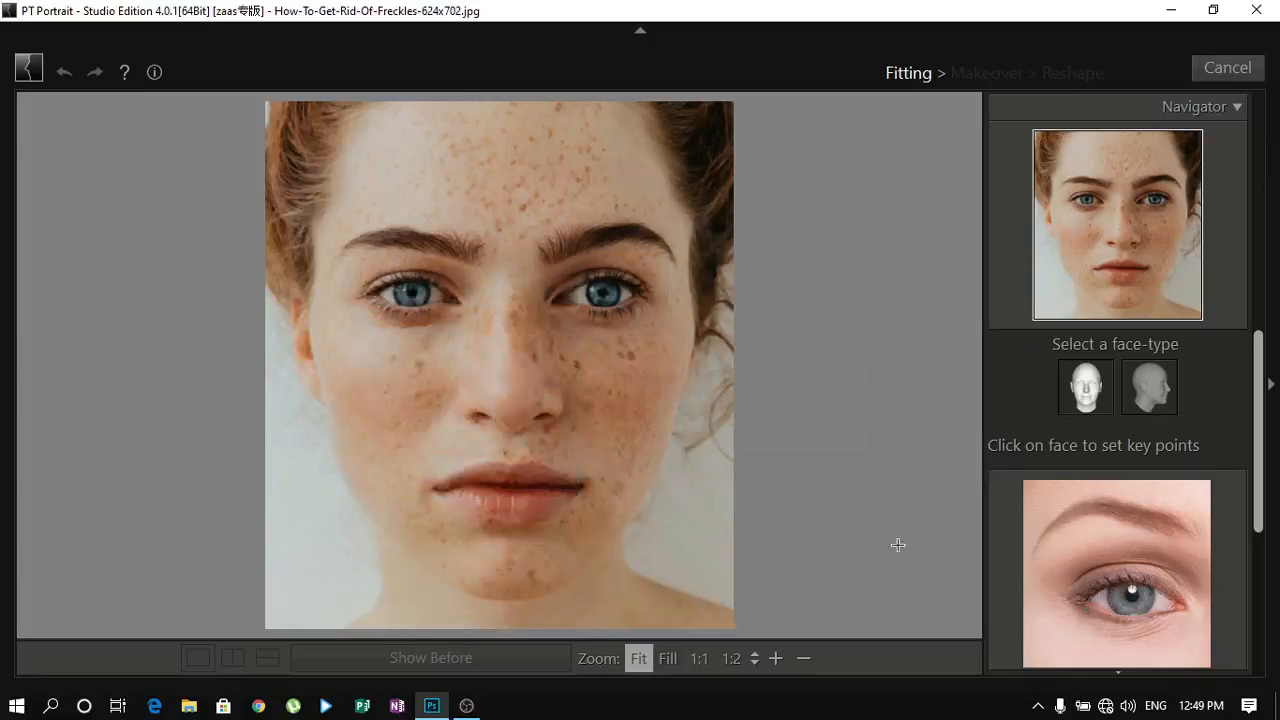
Mark the key points on the face: the outer corners of both eyes, nose tip, both mouth corners and chin.
click(373, 293)
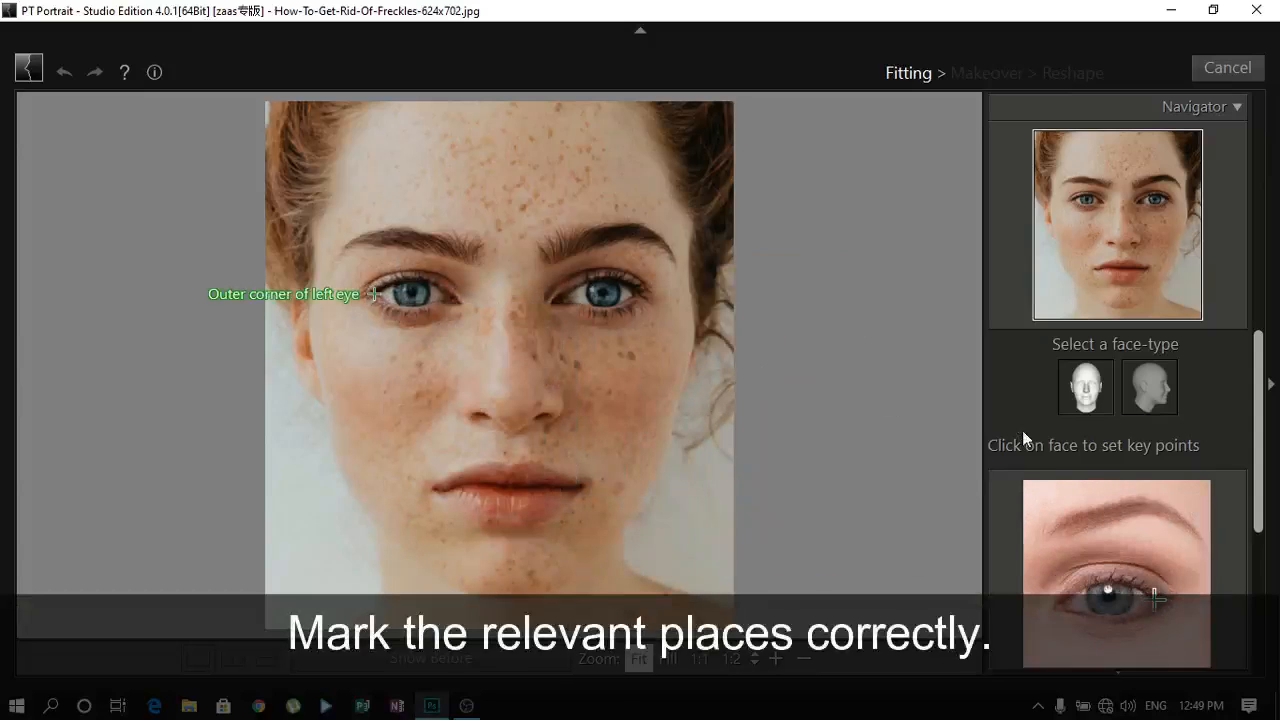
click(641, 293)
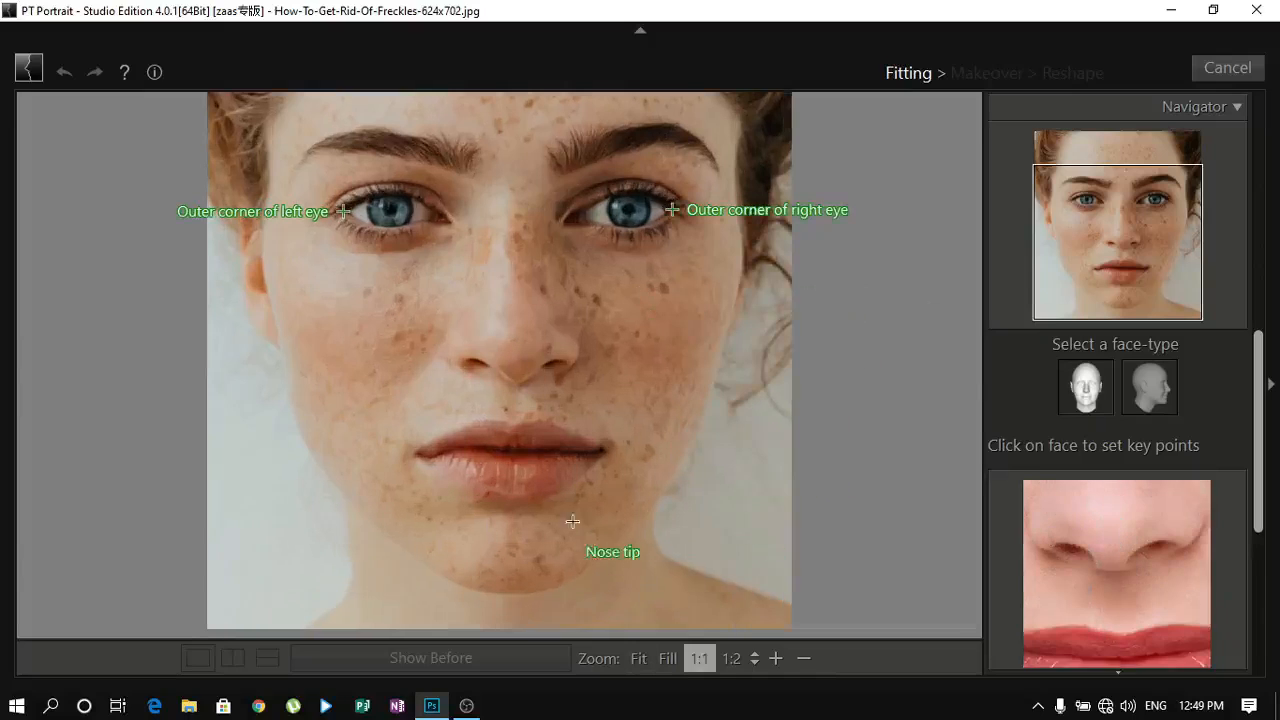
click(514, 344)
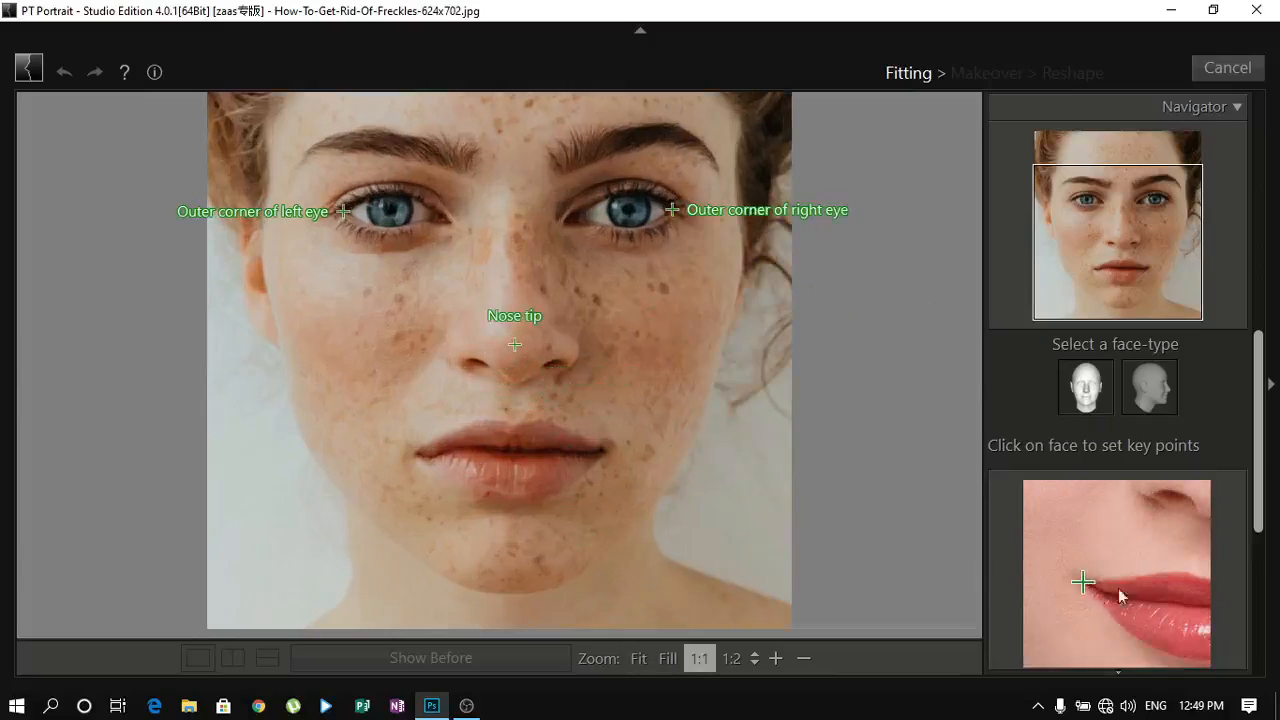
click(419, 457)
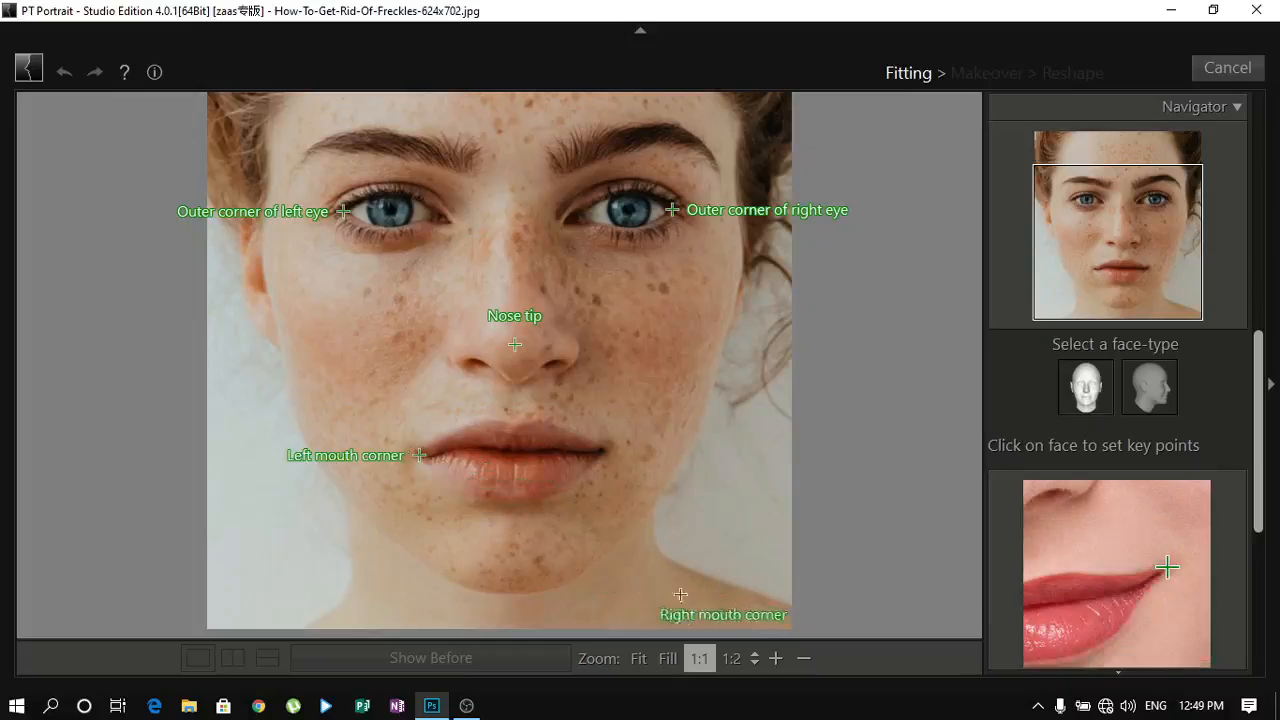
click(604, 450)
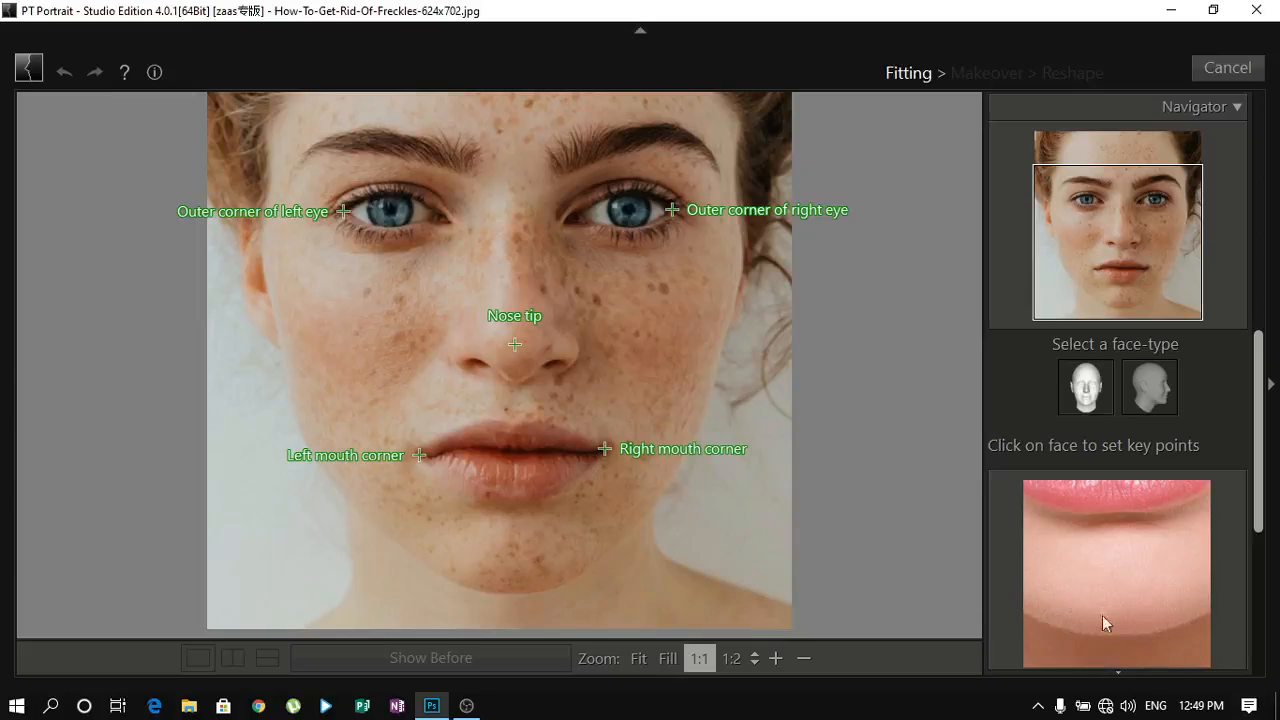
click(512, 592)
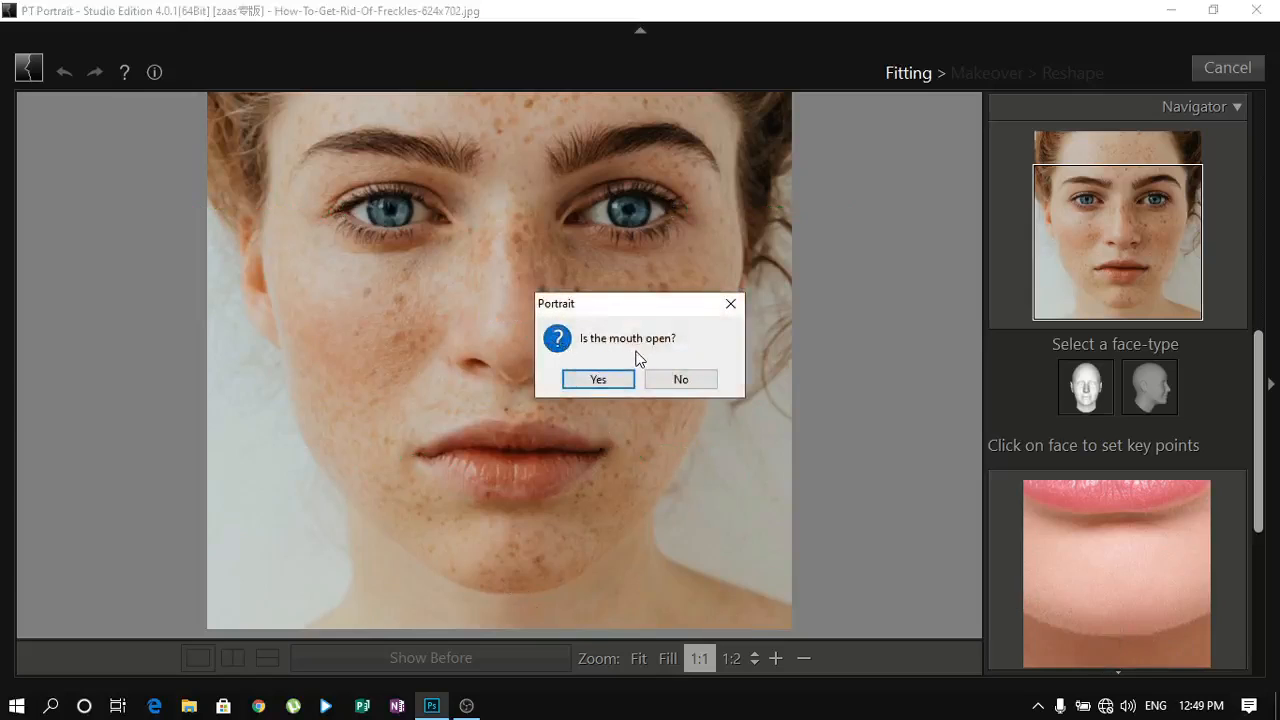
Magnify the screen to 200% to inspect the lips, specify that the mouth is not open, and restore 100% magnification.
key(super+plus)
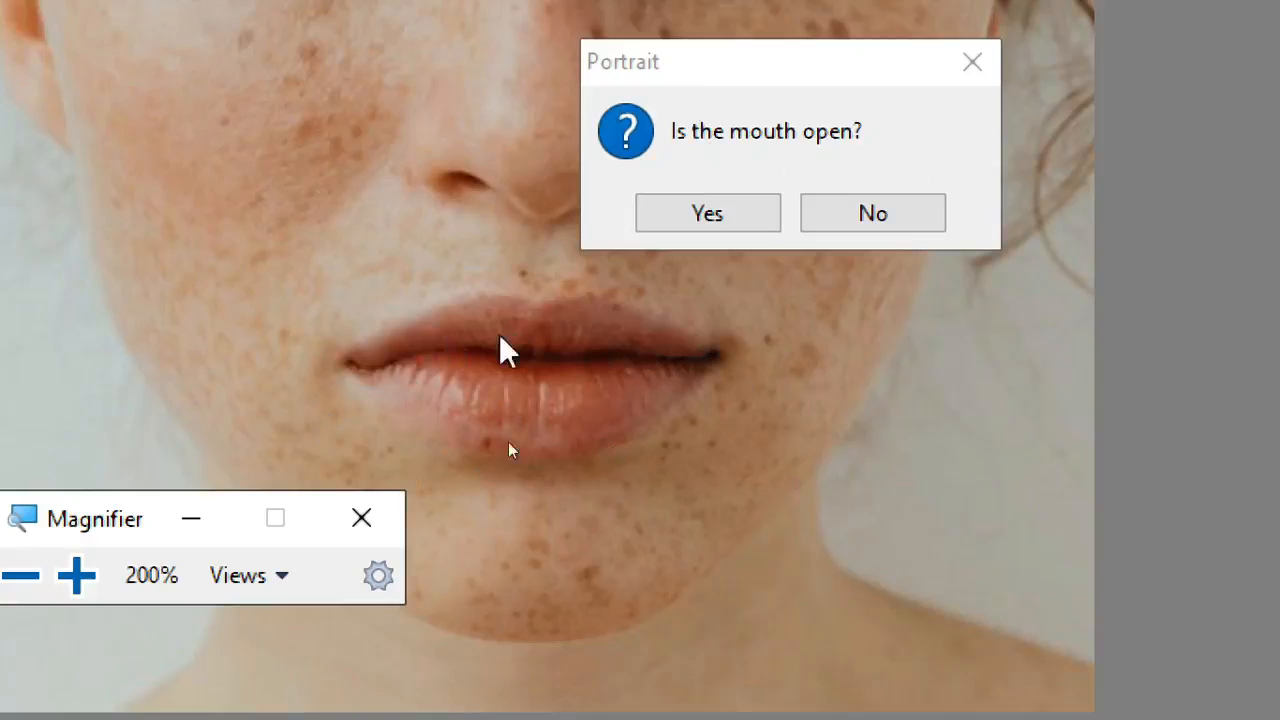
click(873, 213)
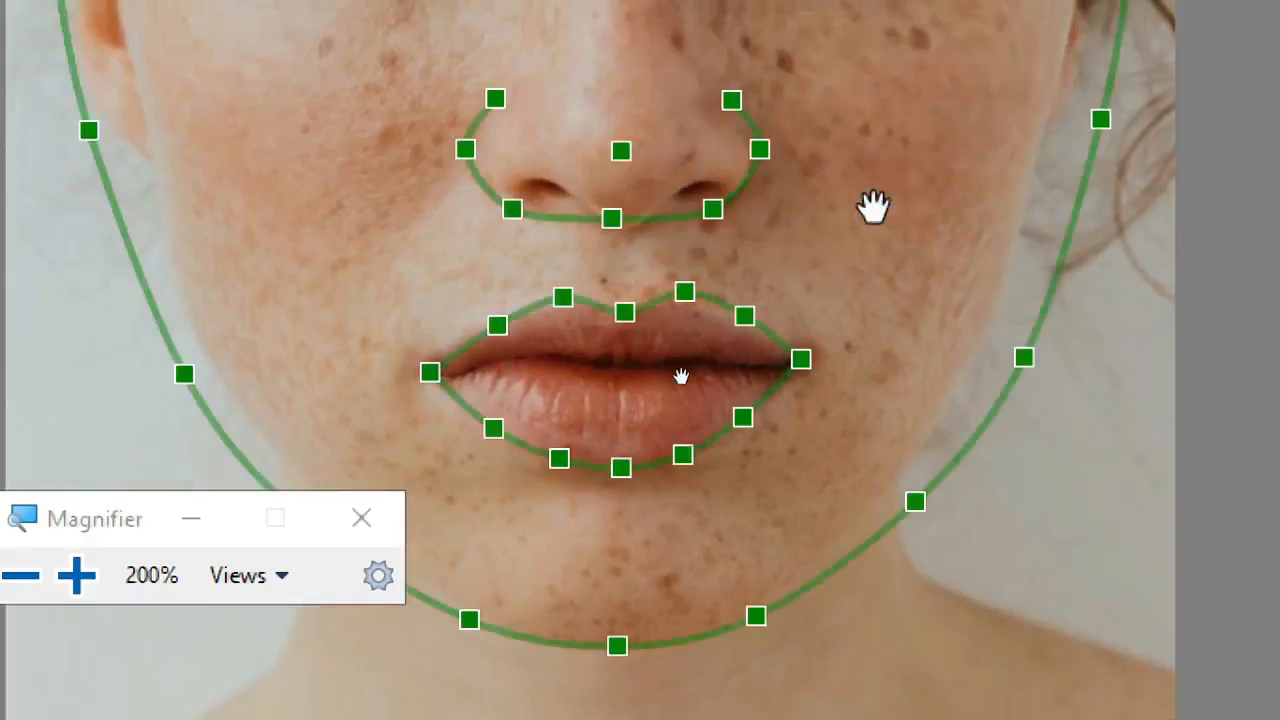
key(super+minus)
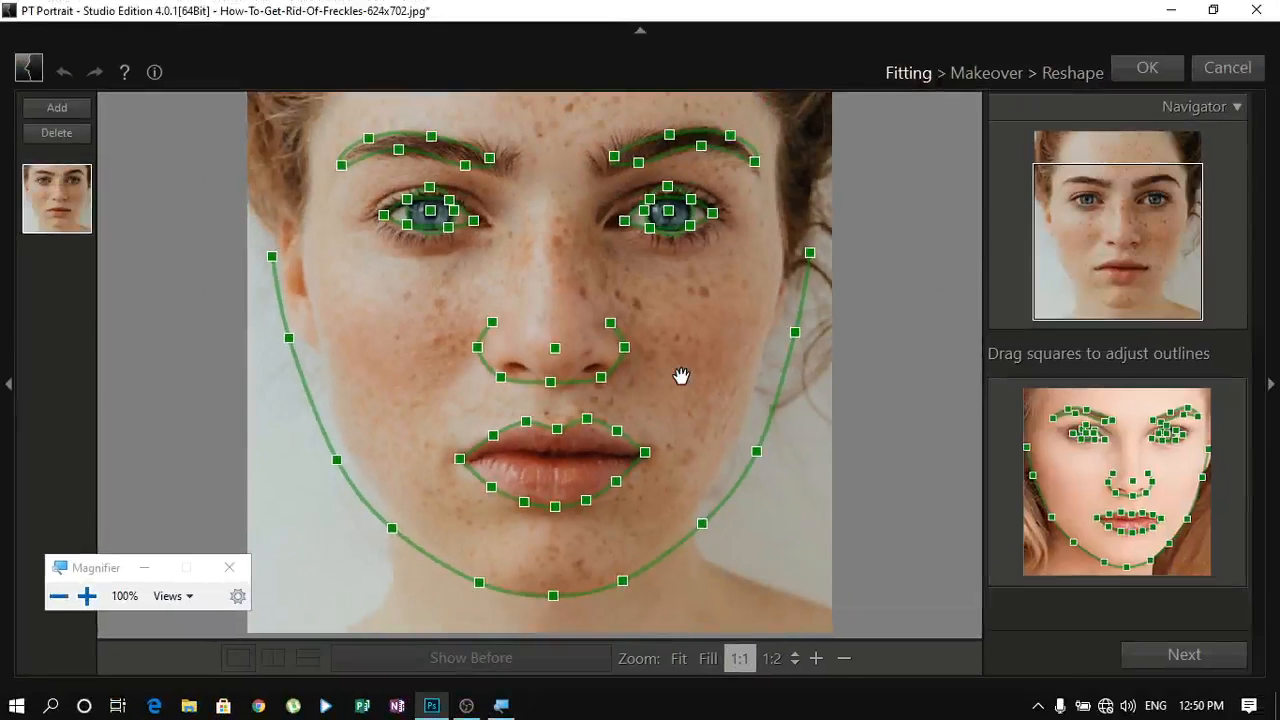
click(215, 569)
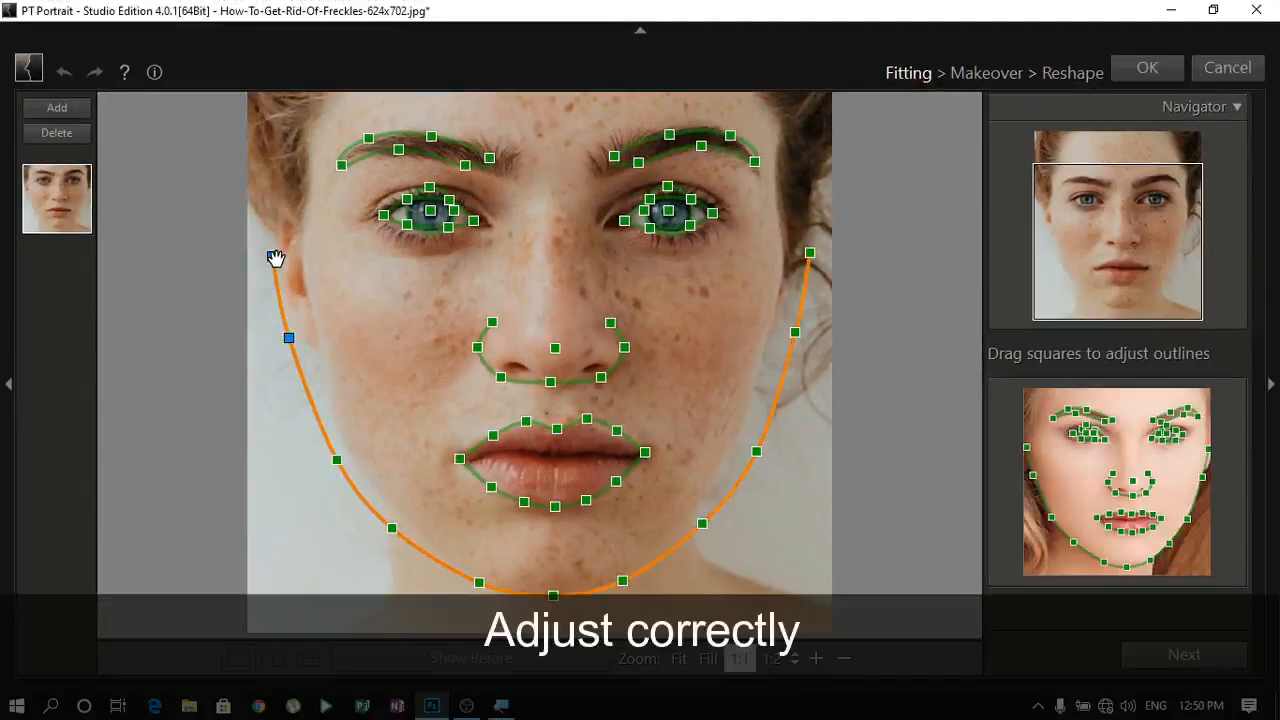
Pull the face outline points inward on both sides so the curve follows the cheeks and jaw.
drag(276, 262, 285, 262)
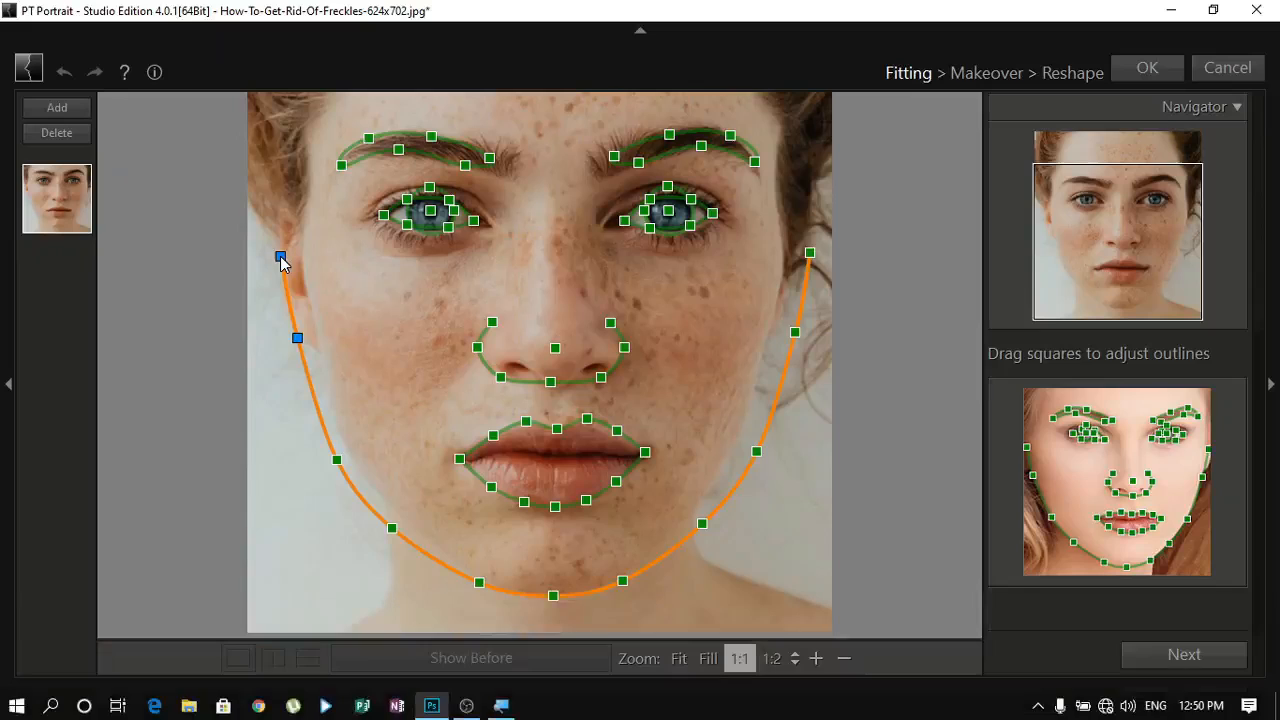
drag(299, 339, 312, 366)
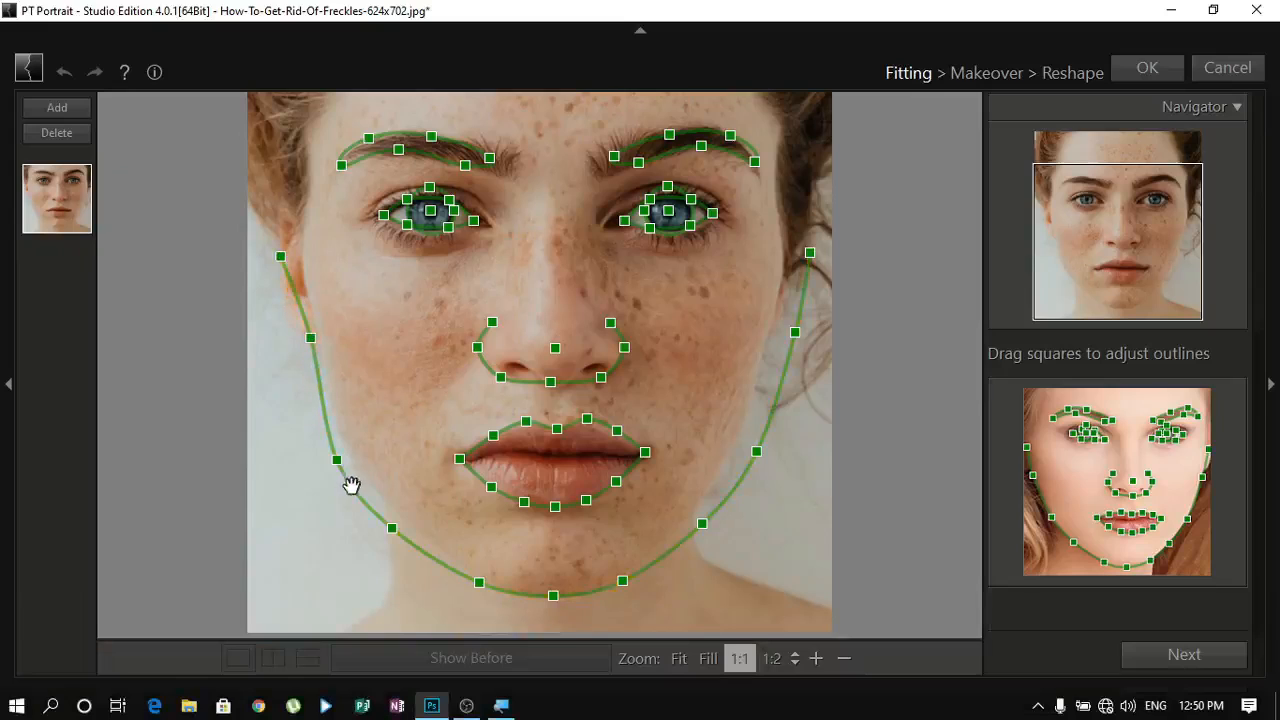
click(338, 461)
mouse_move(340, 467)
mouse_down()
mouse_move(337, 434)
mouse_move(347, 444)
mouse_up()
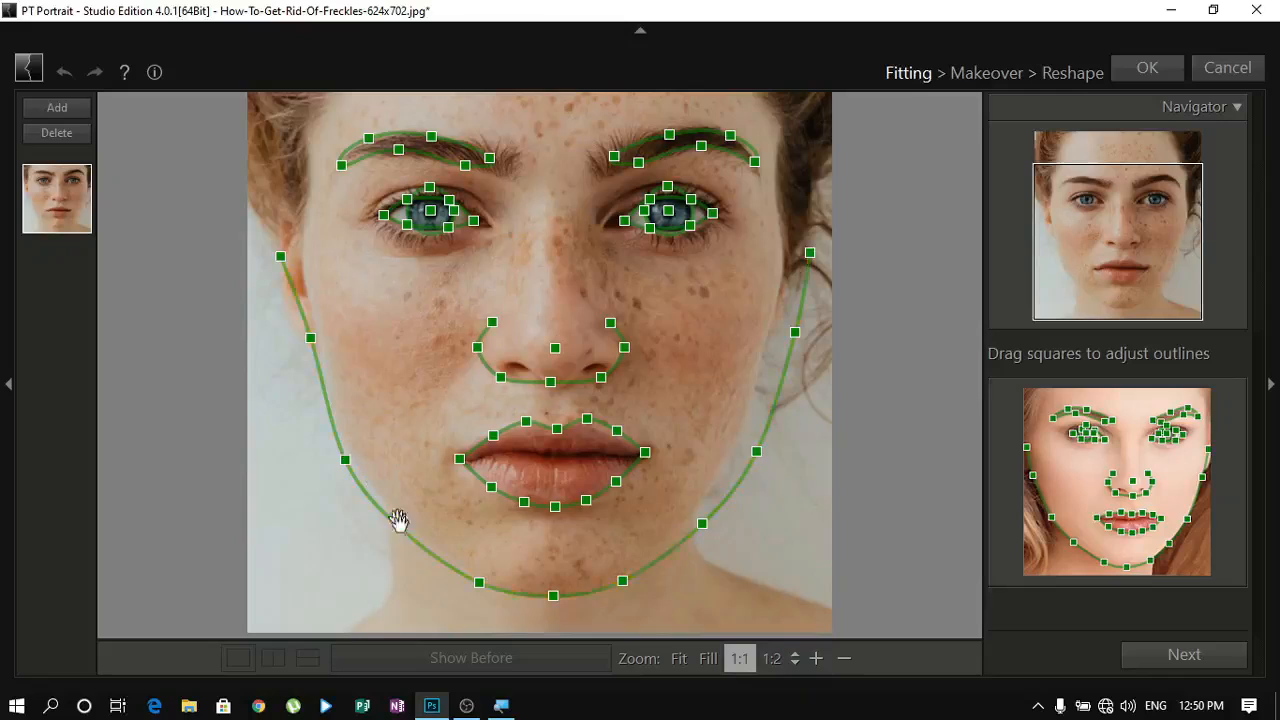
click(705, 523)
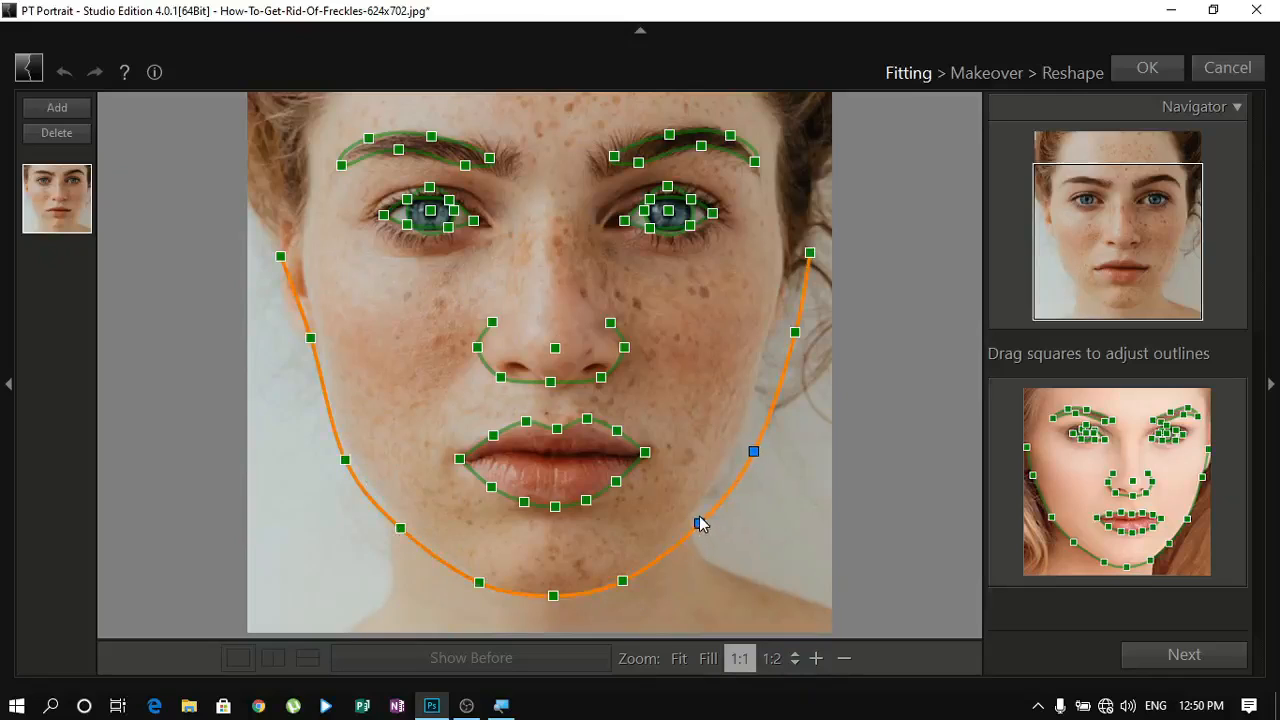
drag(698, 518, 692, 514)
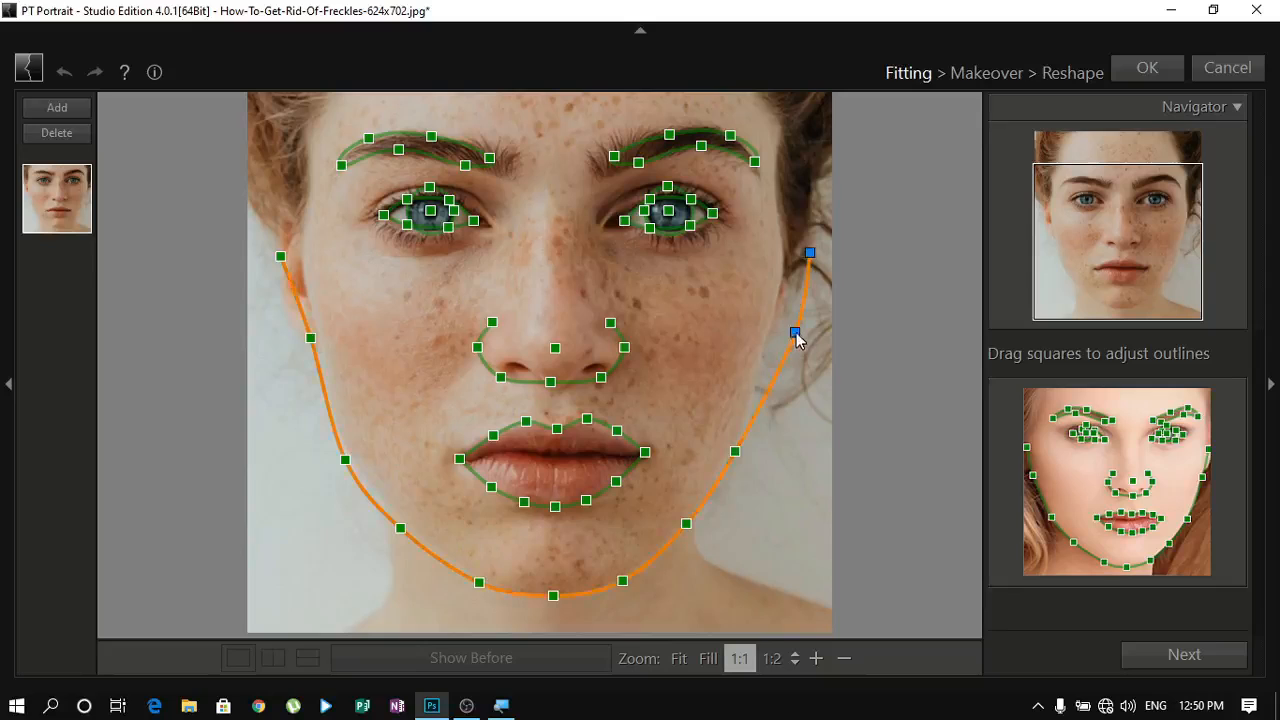
drag(795, 332, 772, 332)
Fit the lip outline to the edges of the mouth and the nose outline to the nostrils.
drag(555, 506, 557, 498)
drag(587, 420, 586, 424)
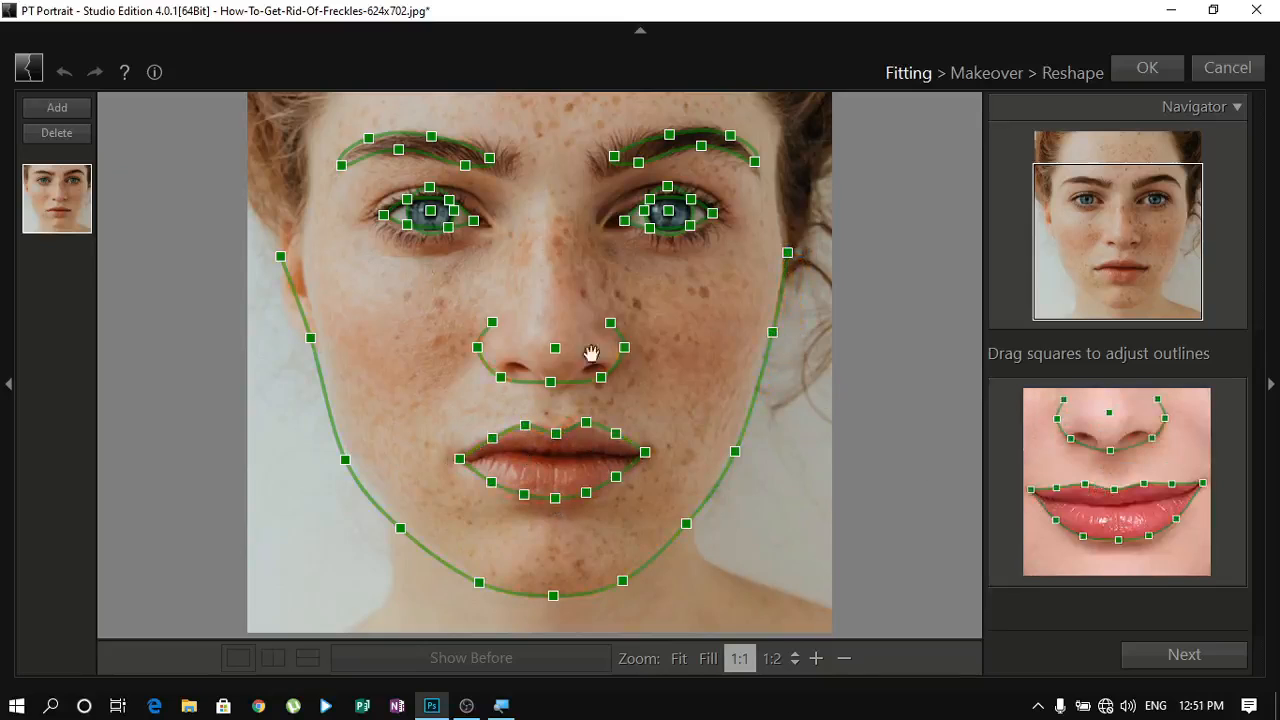
drag(478, 348, 485, 346)
drag(624, 347, 626, 361)
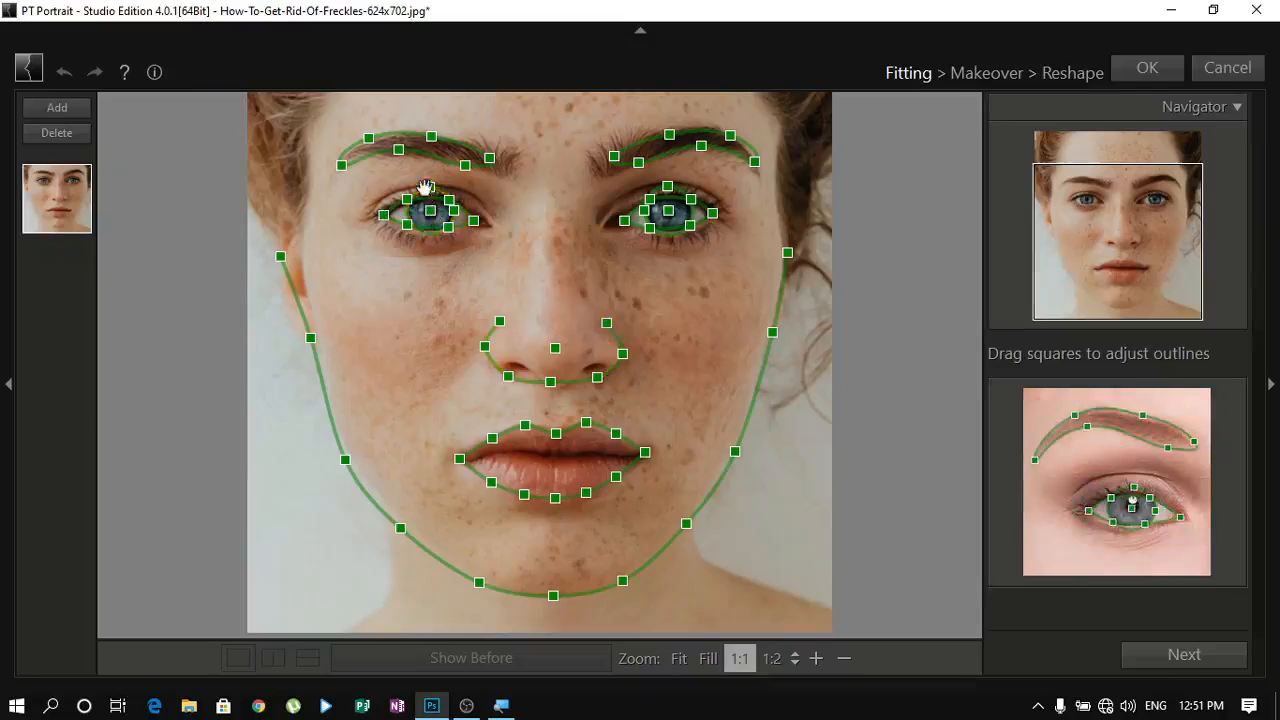
Adjust the upper points of both eye outlines and the inner corner of the left one to match the eyes.
drag(429, 191, 429, 193)
drag(668, 187, 671, 193)
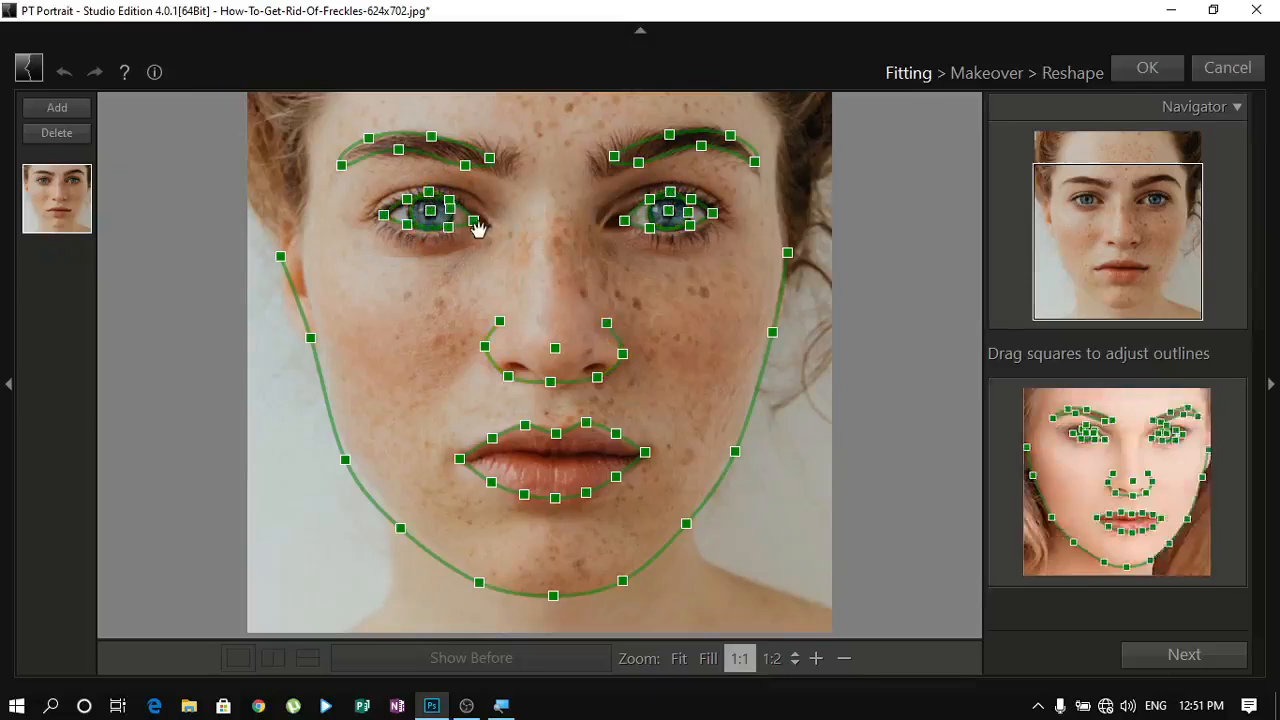
drag(474, 221, 481, 219)
Reshape both eyebrow outlines so they cover the full brows from inner to outer ends.
drag(627, 161, 607, 165)
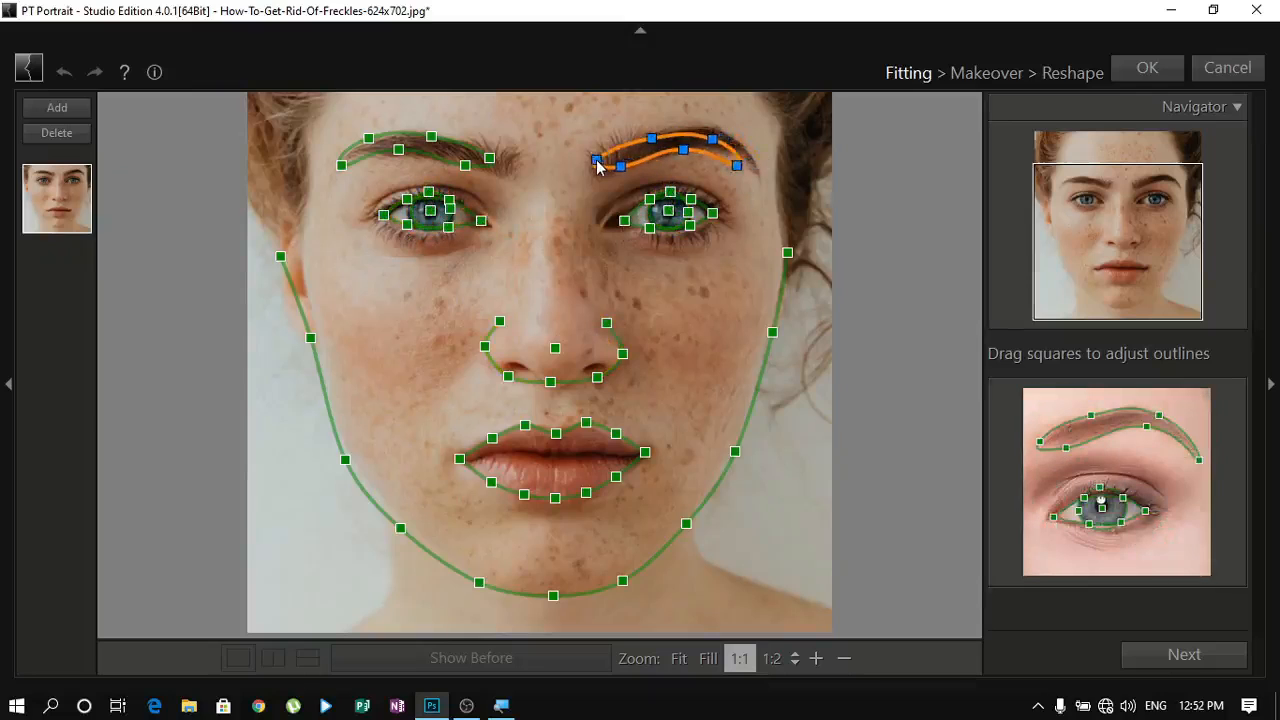
drag(738, 167, 620, 170)
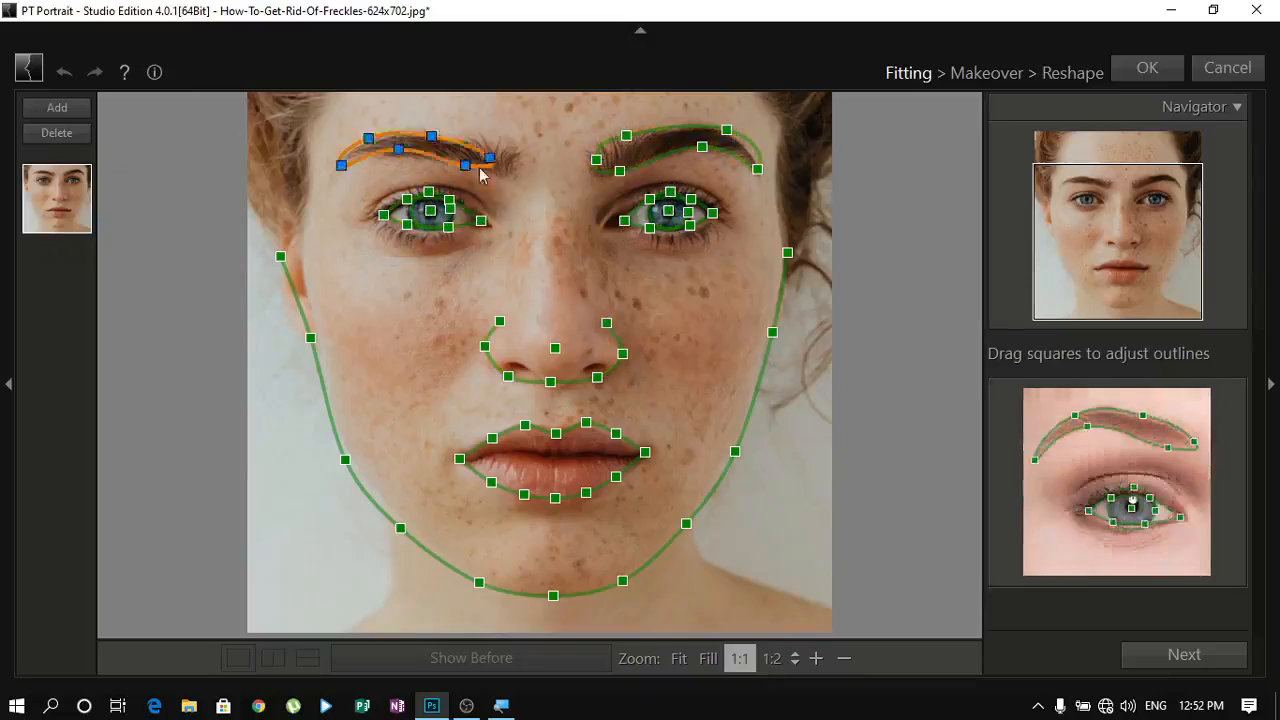
mouse_move(493, 162)
mouse_down()
mouse_move(521, 163)
mouse_move(490, 167)
mouse_up()
drag(492, 167, 488, 178)
drag(427, 150, 345, 165)
drag(388, 134, 408, 161)
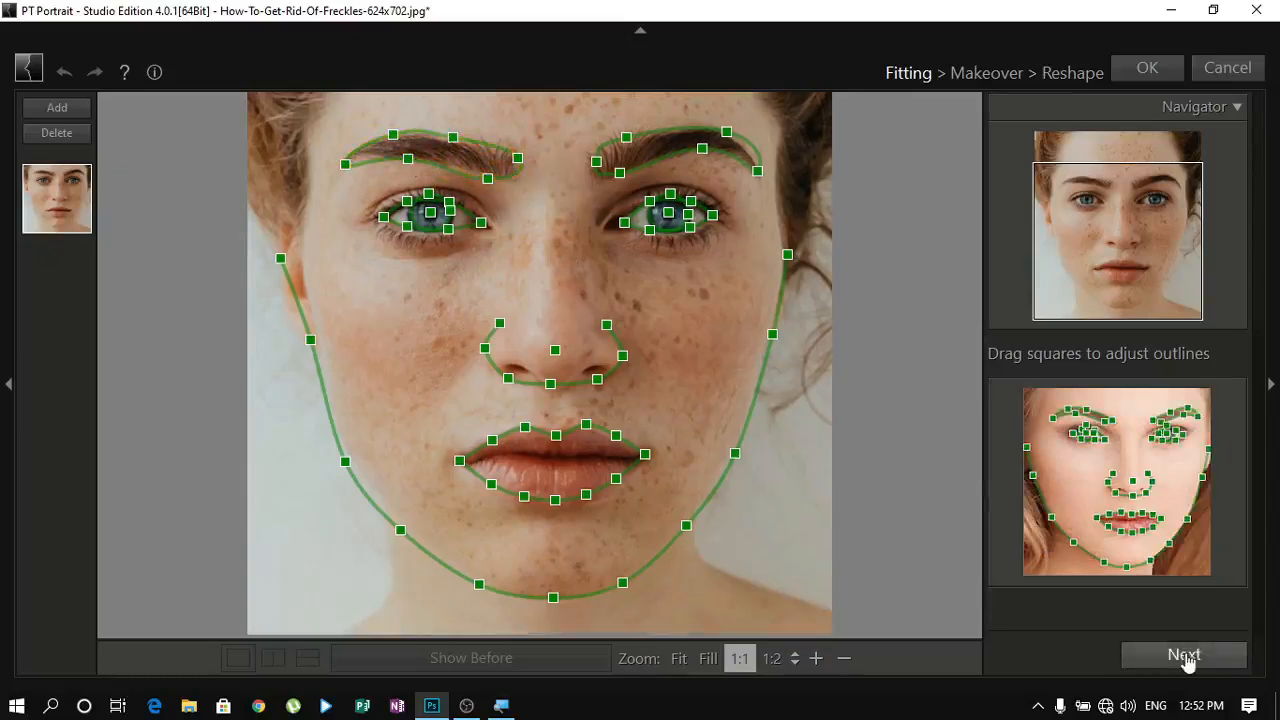
Proceed to the Makeover stage and compare the automatic retouch with the original portrait.
click(984, 75)
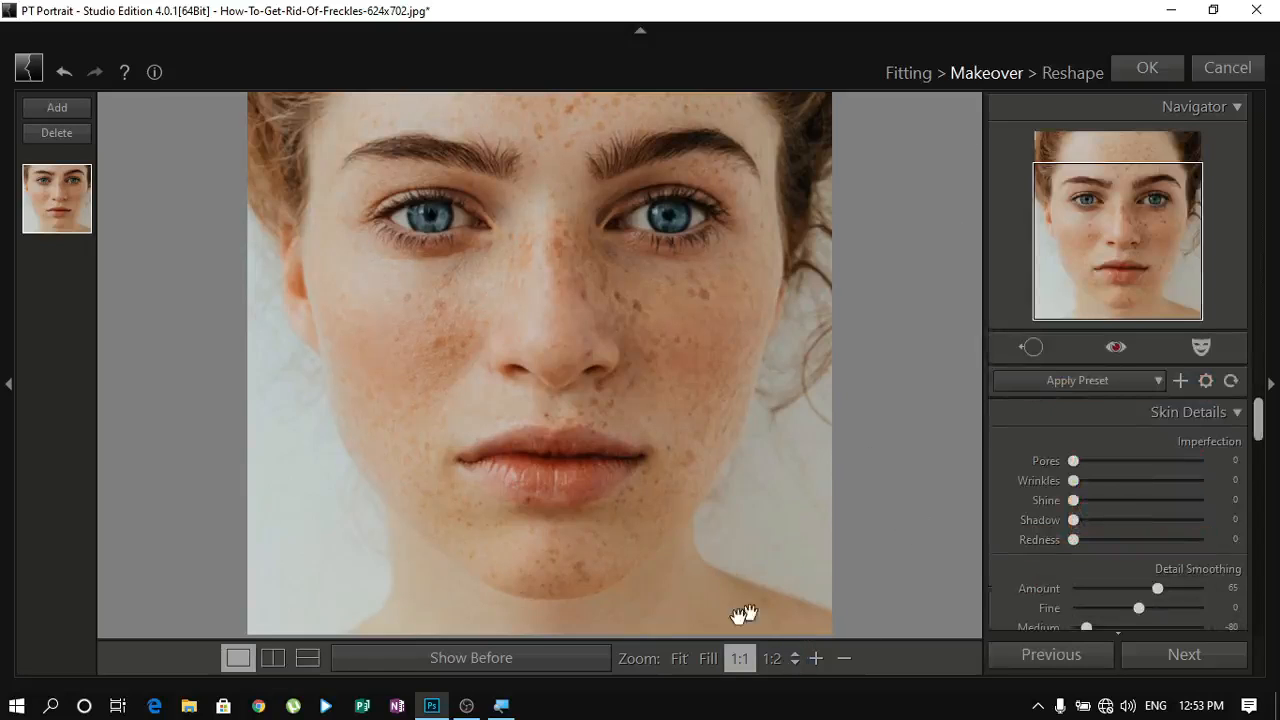
click(498, 664)
scroll(1258, 412, down, 1)
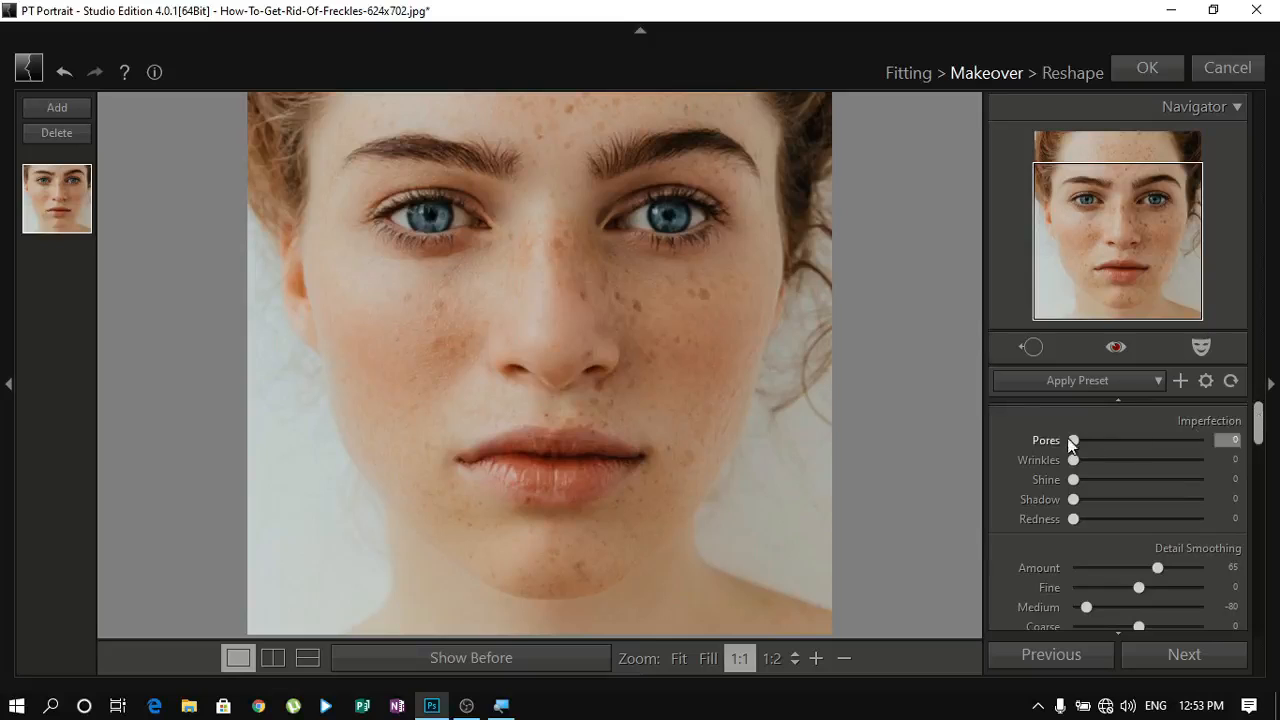
Try out the Pores adjustment, set Wrinkles to 34 and adjust Shine in the skin imperfection settings.
drag(1075, 441, 1216, 449)
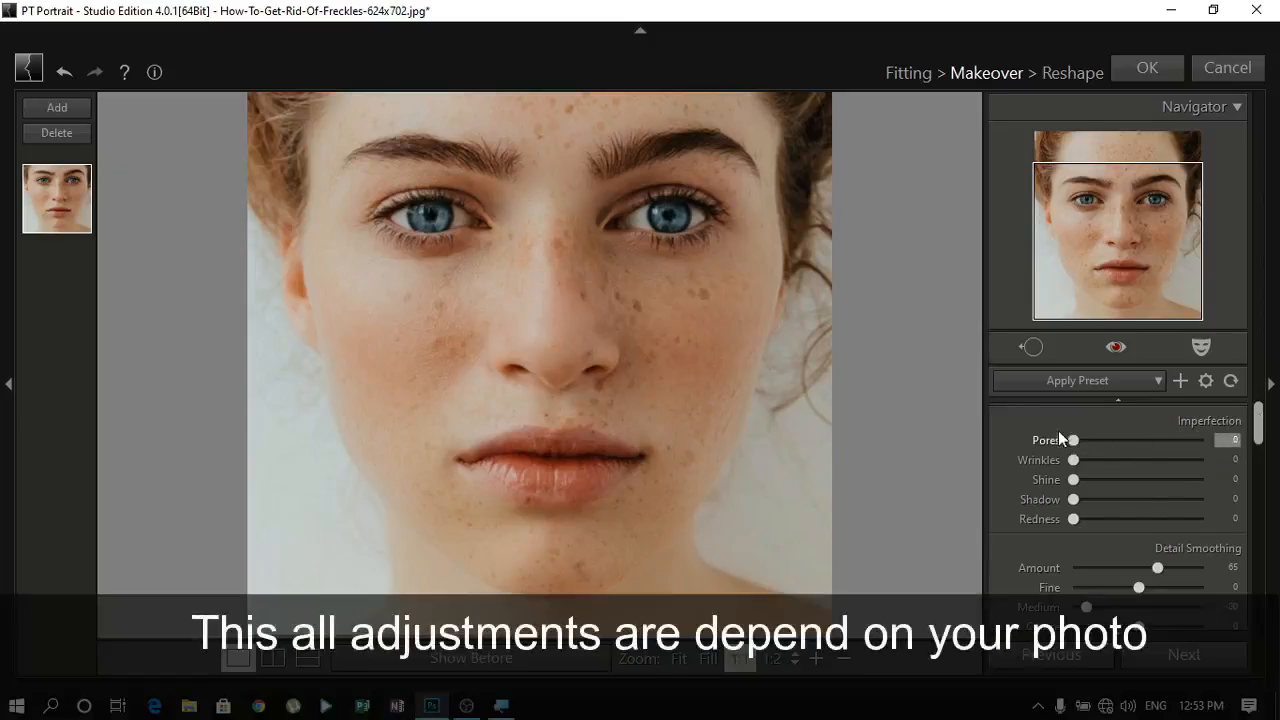
mouse_move(1074, 461)
mouse_down()
mouse_move(1144, 464)
mouse_move(1068, 461)
mouse_up()
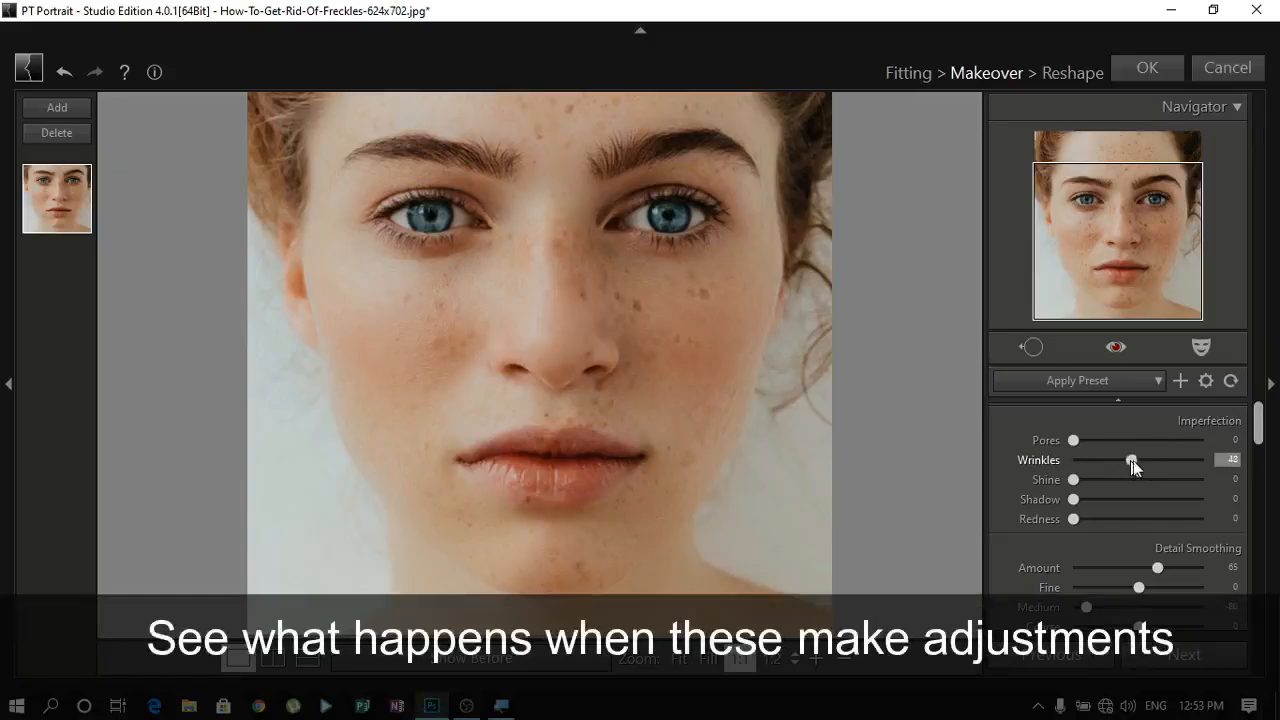
click(1075, 480)
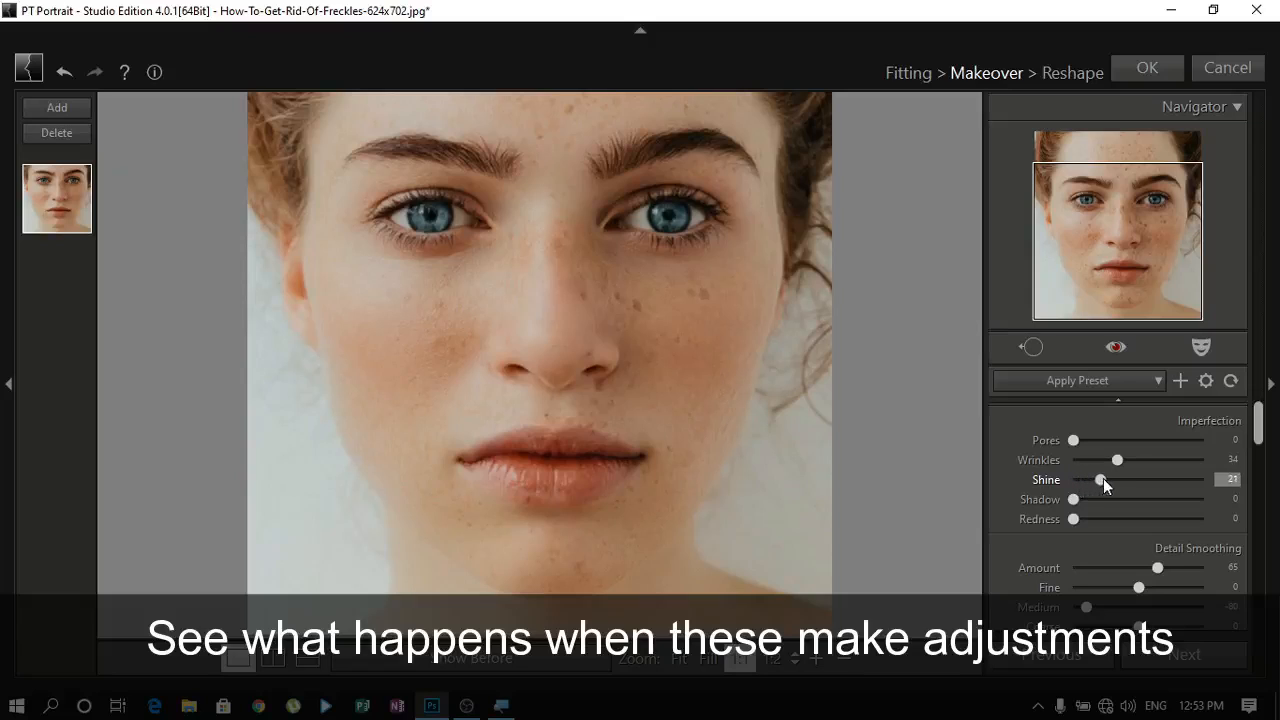
drag(1118, 478, 831, 506)
drag(1073, 480, 1155, 520)
Fine-tune the Detail Smoothing of the skin and compare the result with the original portrait.
scroll(1060, 459, down, 2)
drag(1111, 450, 1098, 489)
drag(1089, 491, 1103, 509)
click(551, 660)
scroll(1103, 508, down, 1)
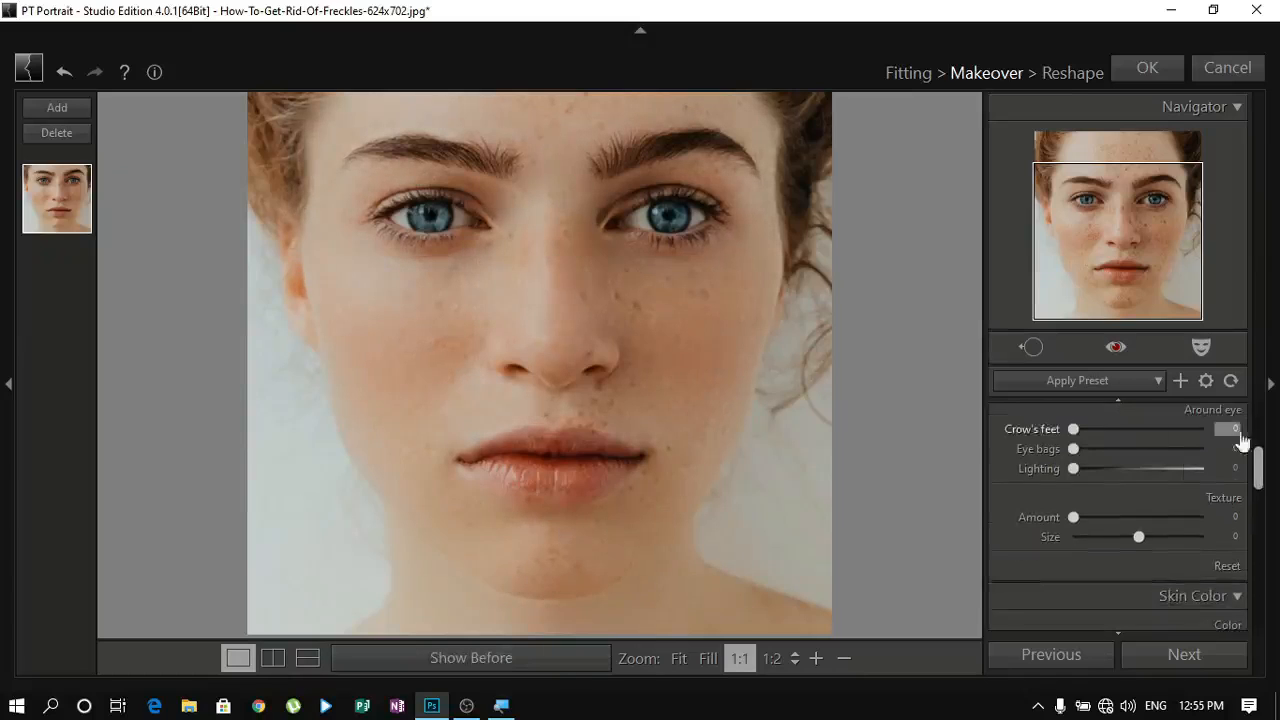
Adjust the Eye bags and Lighting settings around the eyes and compare the result with the original portrait.
drag(1073, 444, 1108, 443)
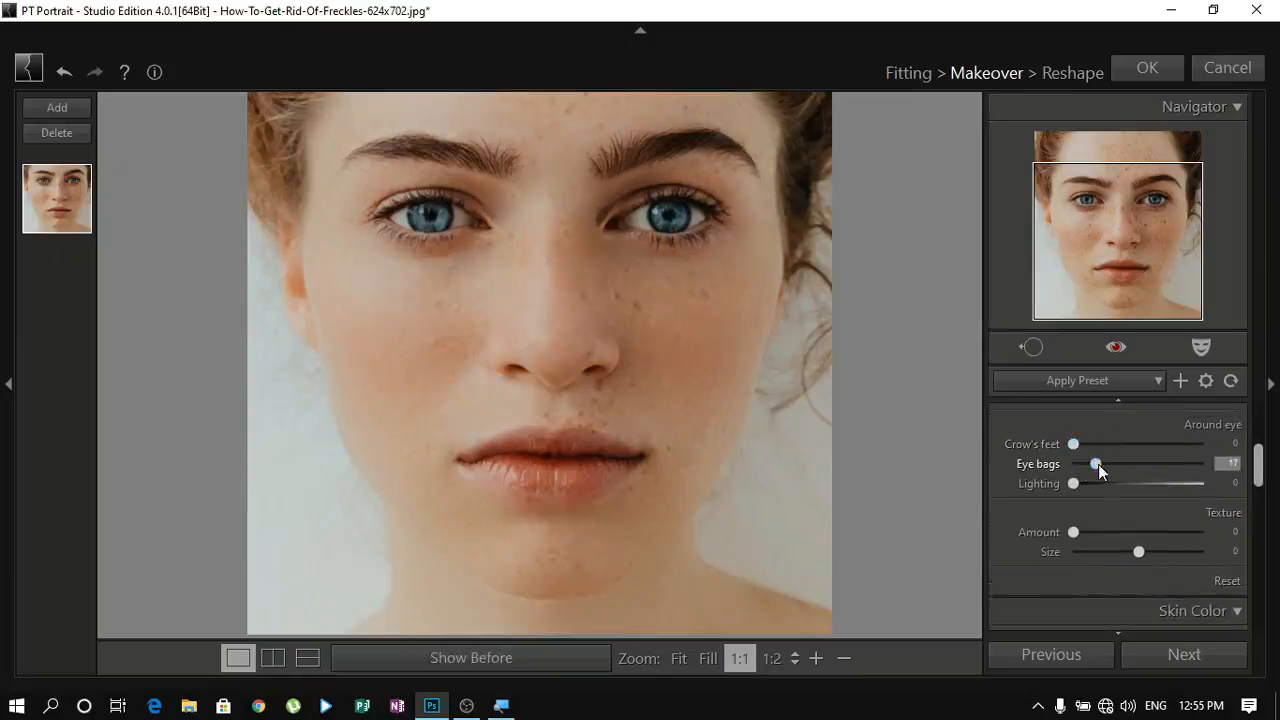
drag(1200, 469, 1128, 484)
click(551, 662)
Try out the skin Texture amount and fine-tune the Skin Color settings.
scroll(1100, 470, down, 1)
drag(1073, 439, 1091, 440)
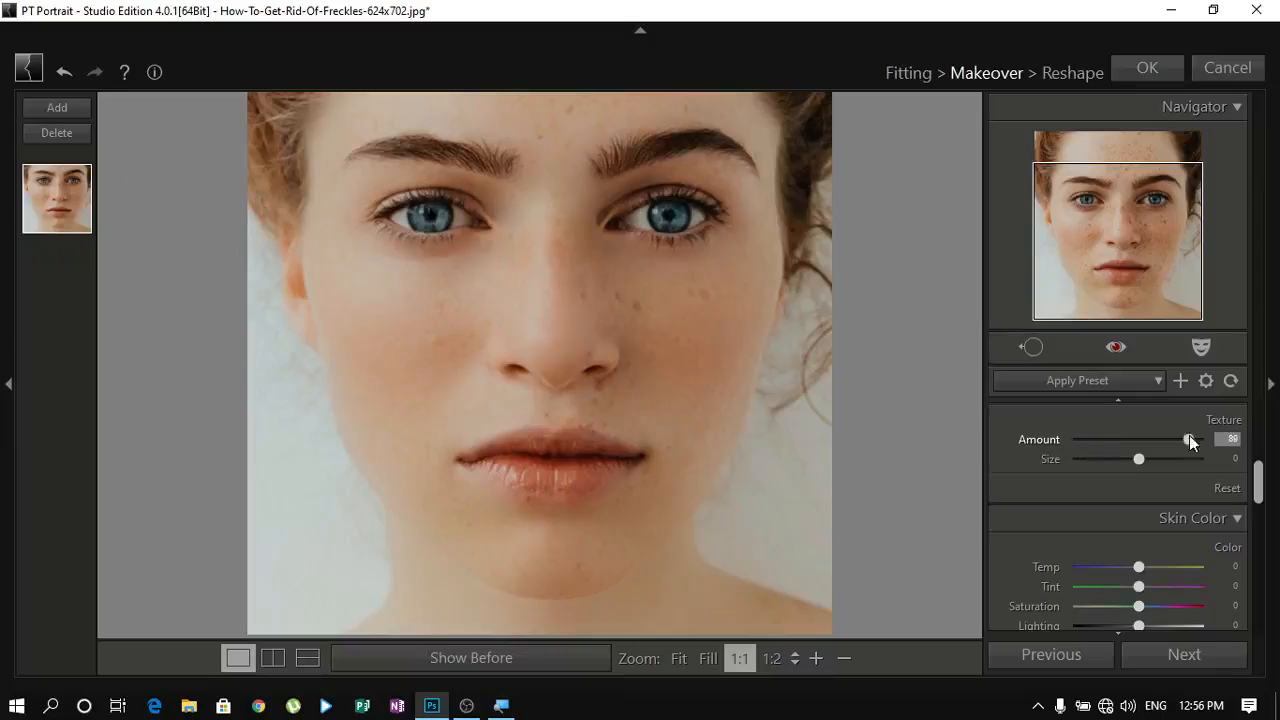
drag(1189, 440, 1138, 452)
scroll(1110, 450, down, 3)
scroll(1130, 500, down, 1)
drag(1138, 508, 1163, 520)
Enhance both eyes with Sharpen 76, Iris -17 and Color 0, and raise the Whites.
scroll(1155, 513, down, 3)
drag(1075, 461, 1029, 503)
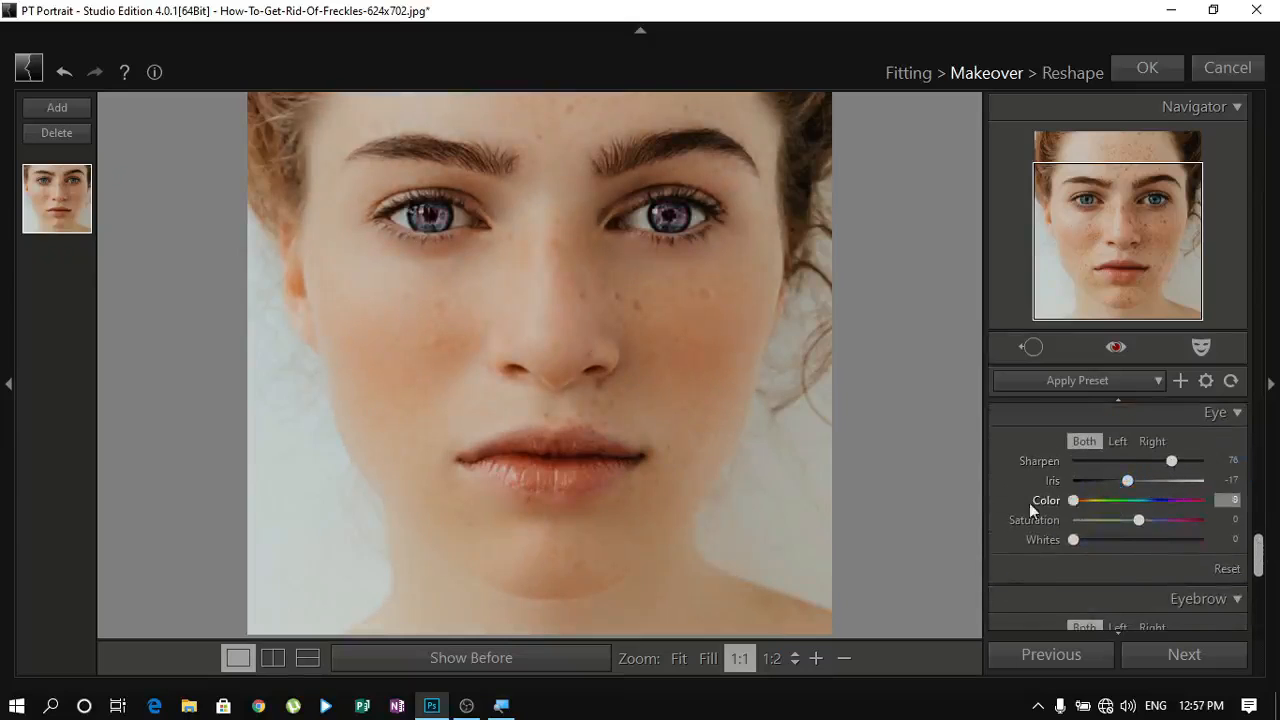
drag(1073, 540, 1163, 540)
Redden the lips with Saturation +49, Color 3 and Brightness -4, and compare with the original portrait.
drag(1260, 555, 1258, 608)
mouse_move(1089, 580)
mouse_down()
mouse_move(1184, 581)
mouse_move(1170, 560)
mouse_move(1071, 581)
mouse_up()
mouse_move(1138, 521)
mouse_down()
mouse_move(1172, 515)
mouse_move(1136, 521)
mouse_up()
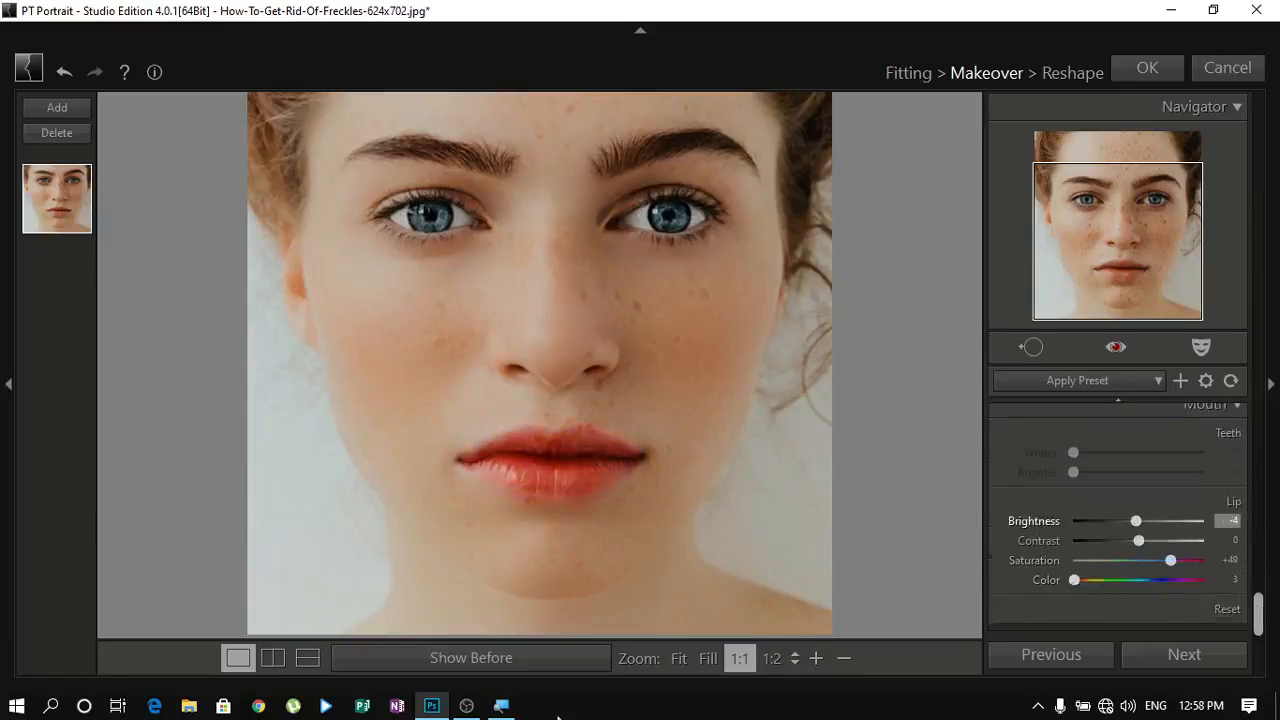
click(530, 665)
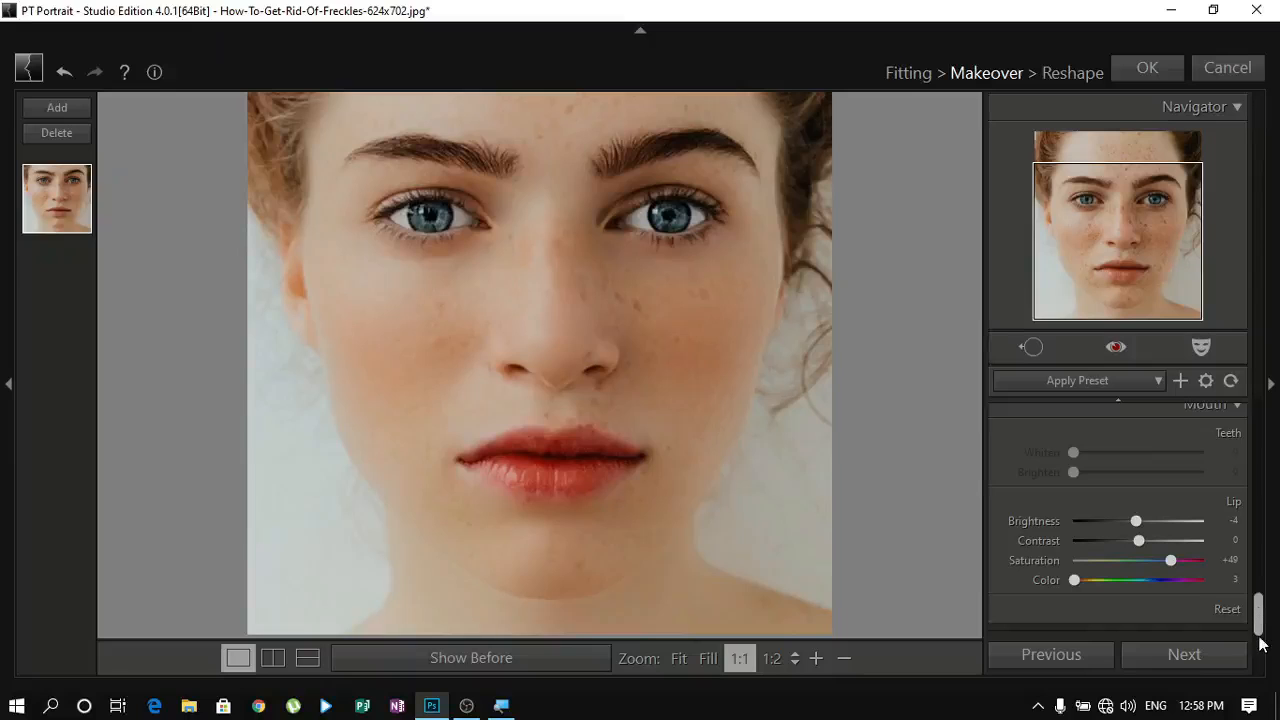
Go to the Reshape stage, try out Slim Face and Slim Jaw, and return both to 0.
click(1057, 76)
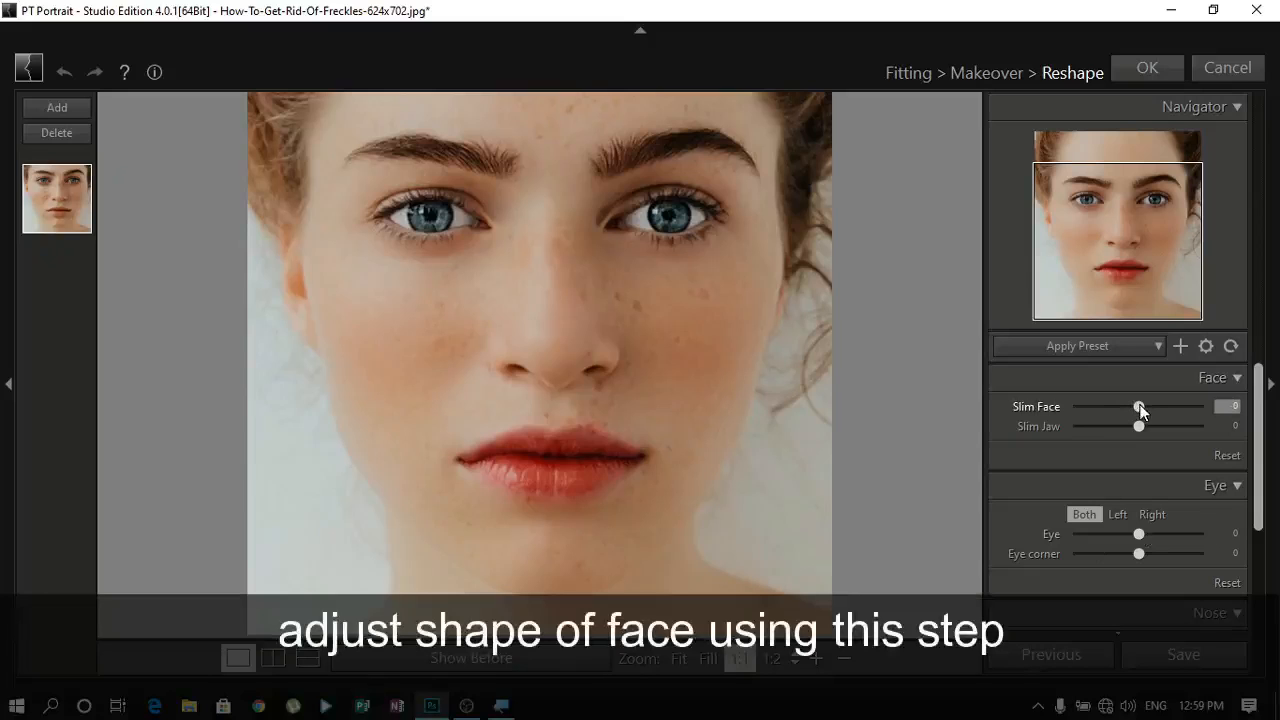
drag(1106, 410, 1157, 406)
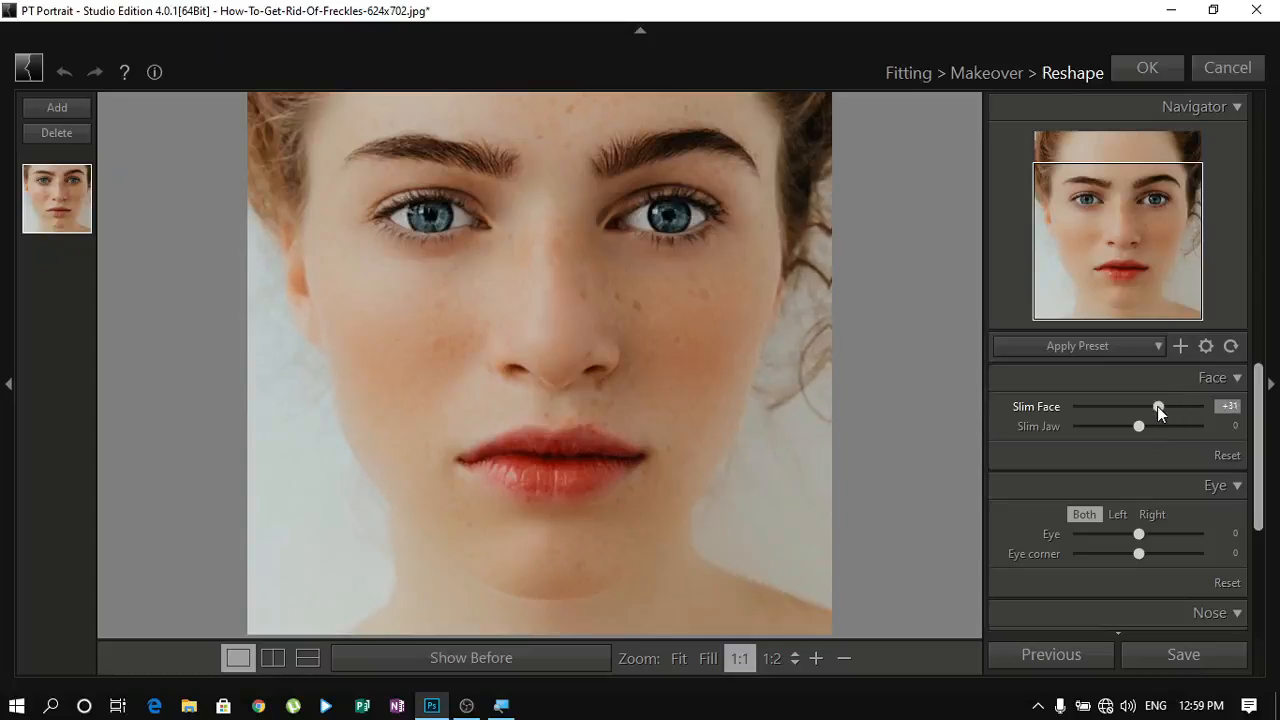
click(1230, 407)
text(0)
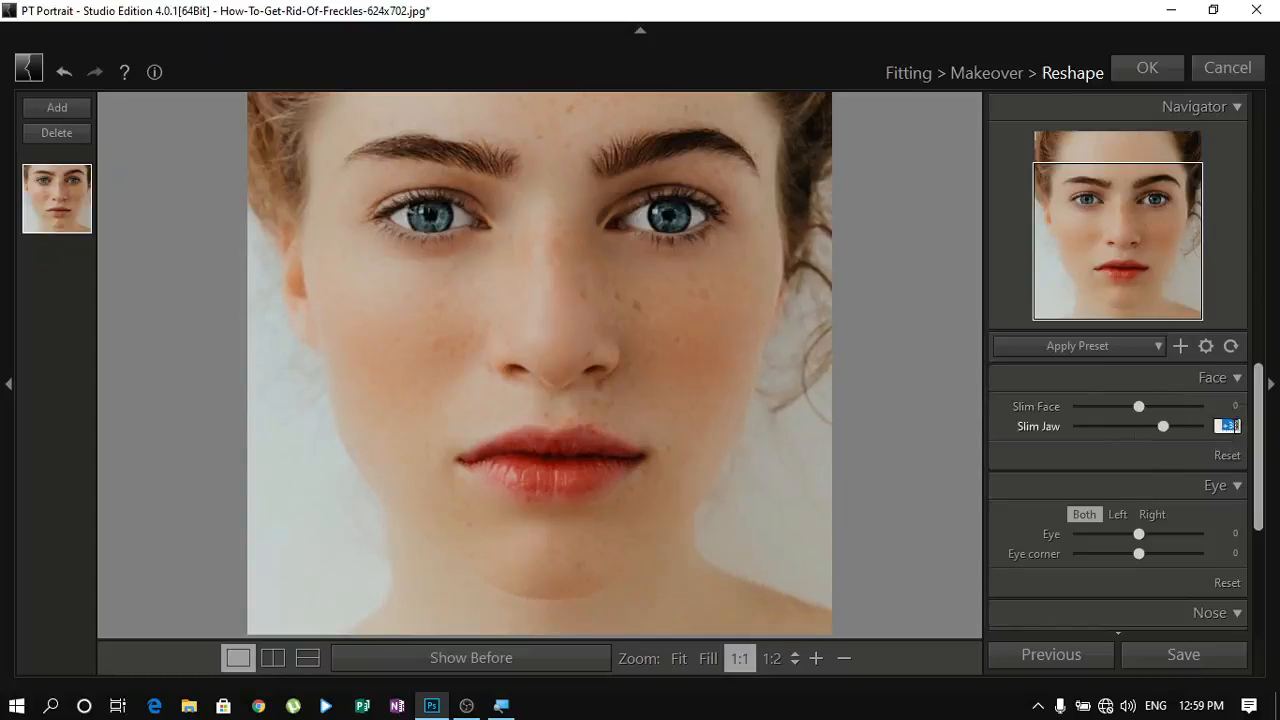
Try out the Slim Nose and Slim Tip adjustments and reset the nose settings.
scroll(1139, 463, down, 2)
mouse_move(1139, 465)
mouse_down()
mouse_move(1185, 470)
mouse_move(1139, 466)
mouse_move(1172, 477)
mouse_move(1148, 477)
mouse_up()
click(1225, 485)
scroll(1264, 480, down, 3)
drag(1139, 497, 1128, 502)
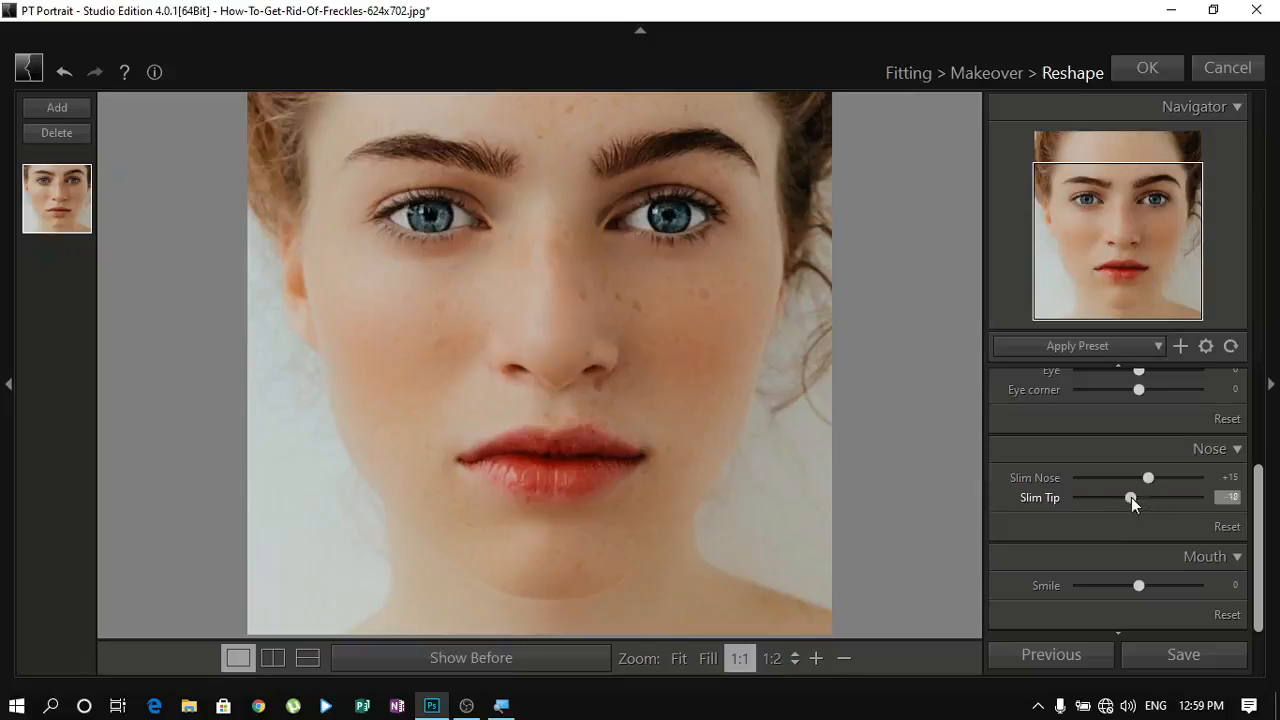
click(1227, 526)
Try out the Smile adjustment on the mouth in both directions and return it to 0.
scroll(1126, 534, down, 1)
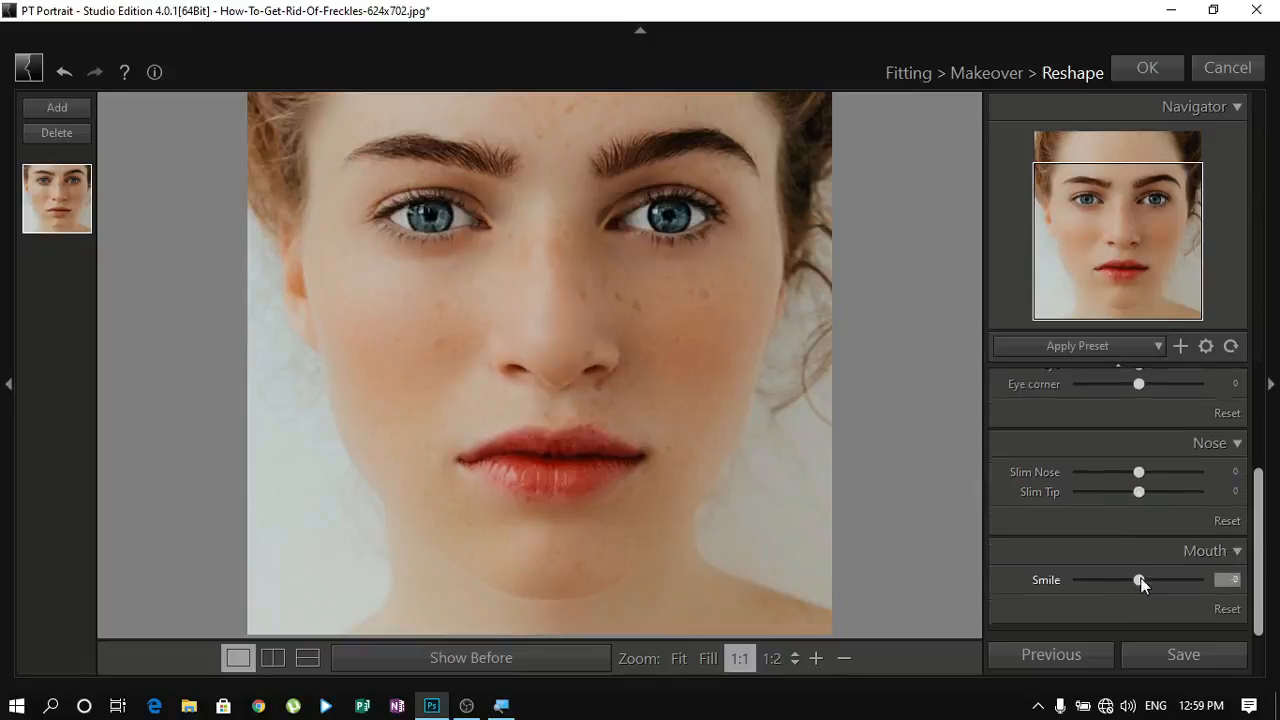
drag(1140, 579, 1071, 579)
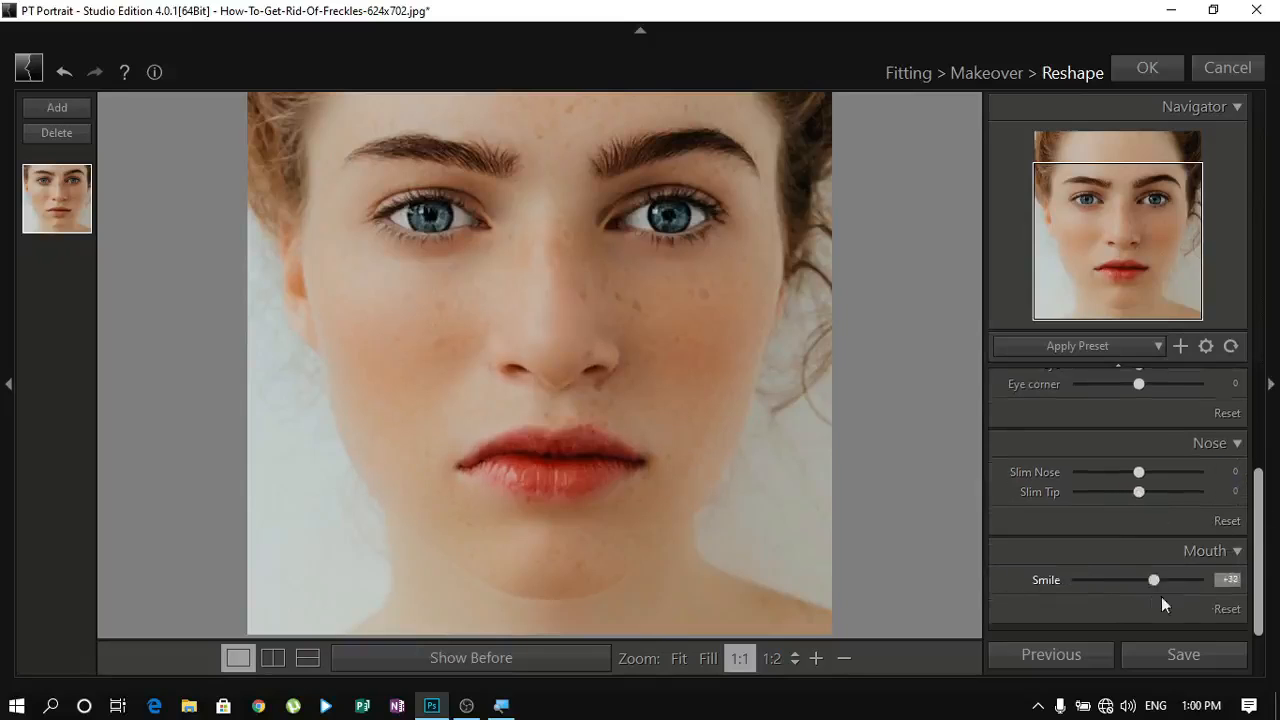
drag(1154, 580, 1249, 598)
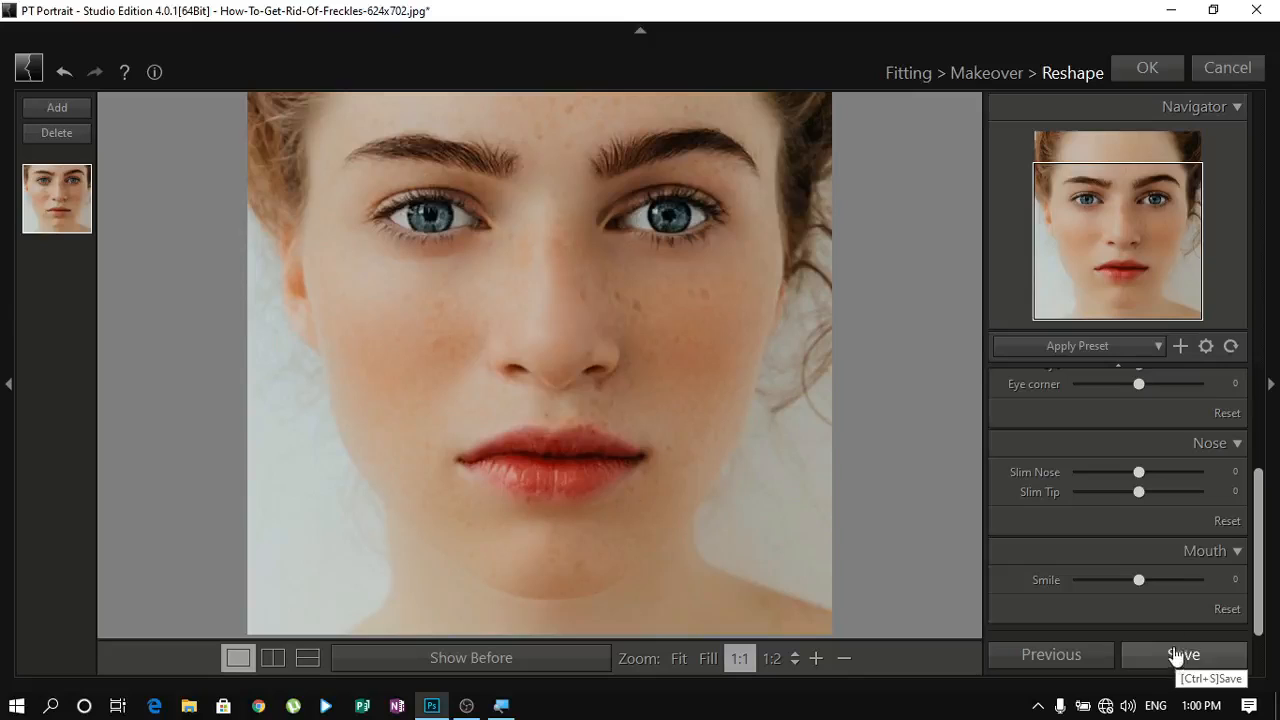
Apply the portrait retouch, place the retouched Layer 0 above the original photo layer and compare the two.
click(1148, 70)
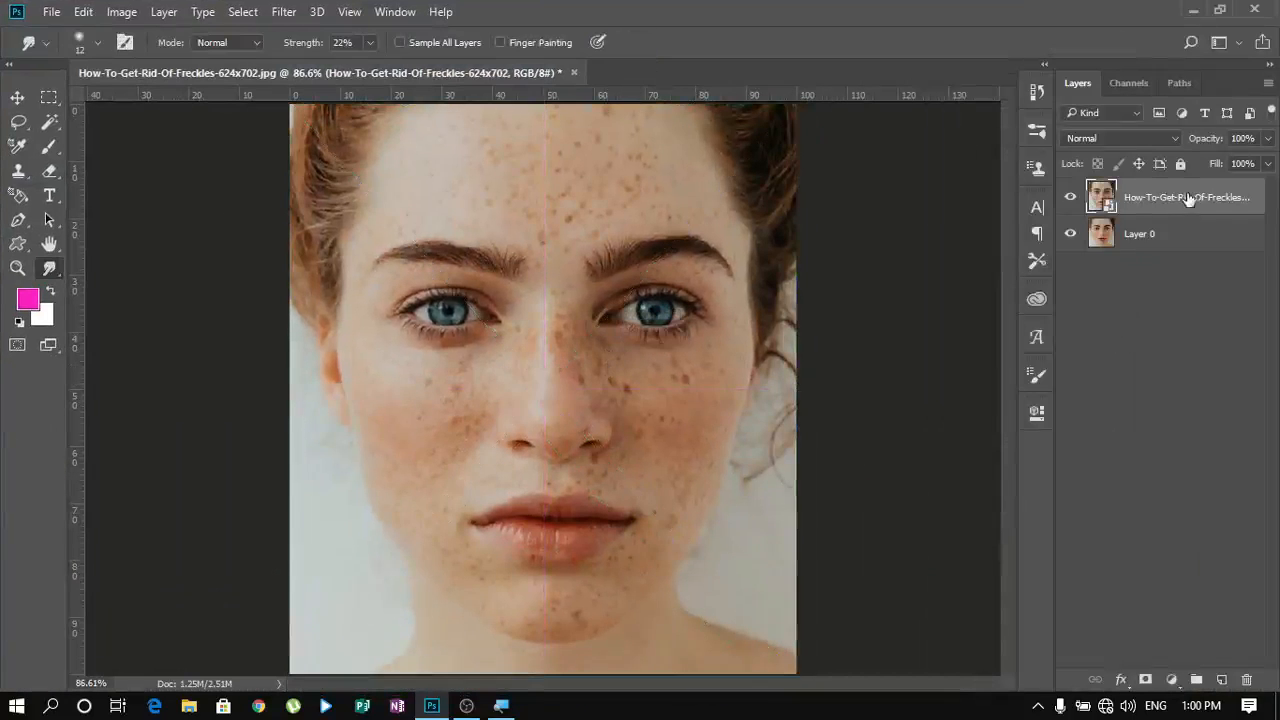
click(1070, 197)
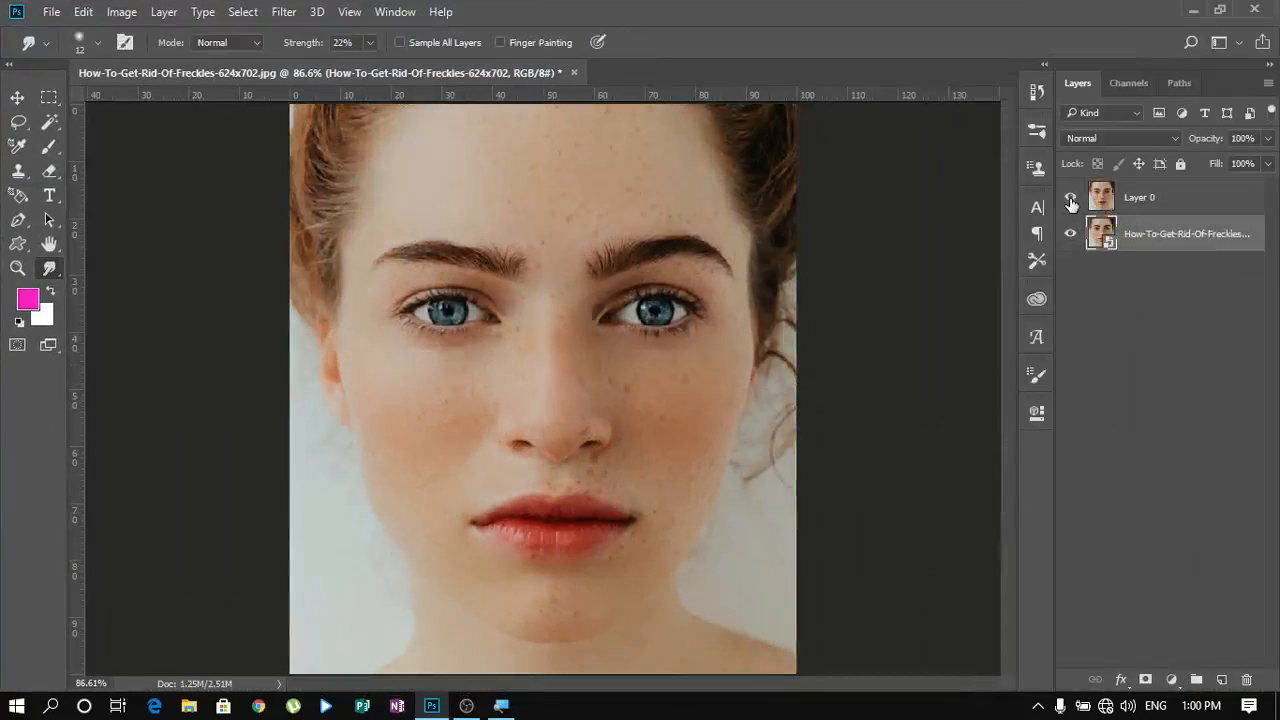
Remove the darkest spots on the cheek beside the nose and below the nostril on Layer 0 with a 21 px Spot Healing Brush.
key(ctrl+plus)
key(ctrl+plus)
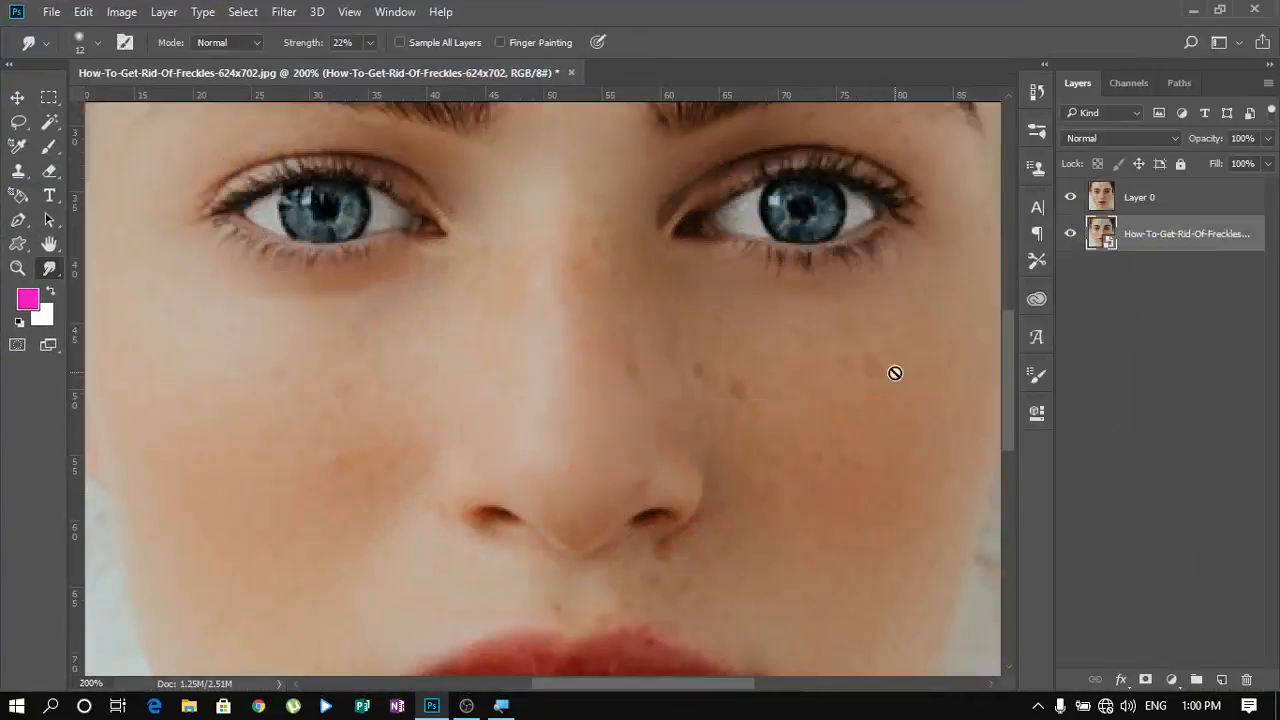
mouse_move(1011, 340)
mouse_down()
mouse_move(1010, 391)
mouse_move(1002, 356)
mouse_up()
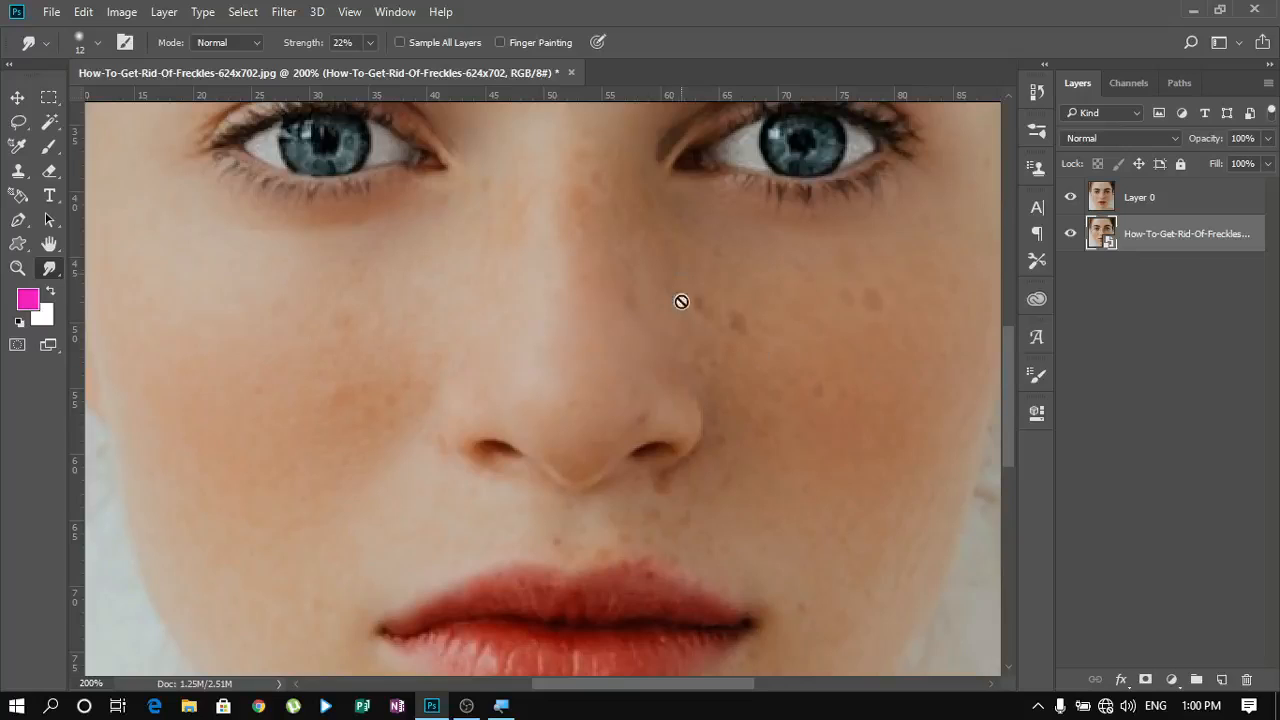
right_click(47, 270)
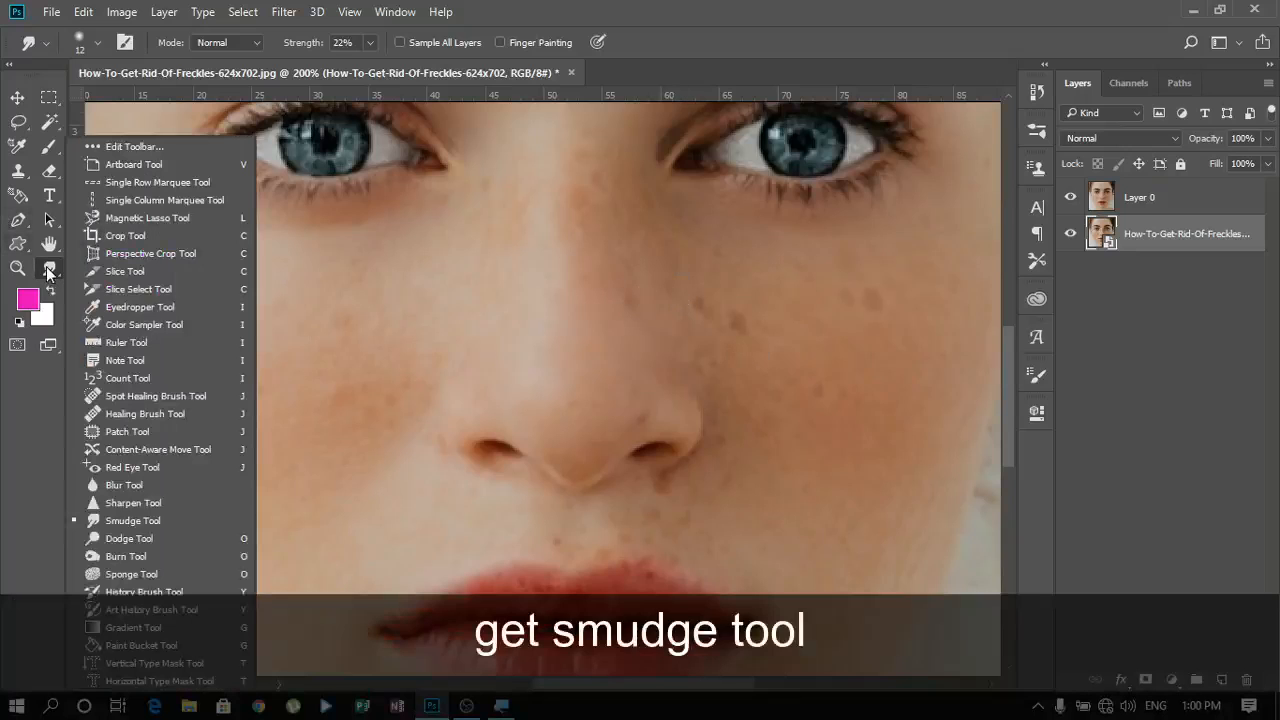
click(124, 400)
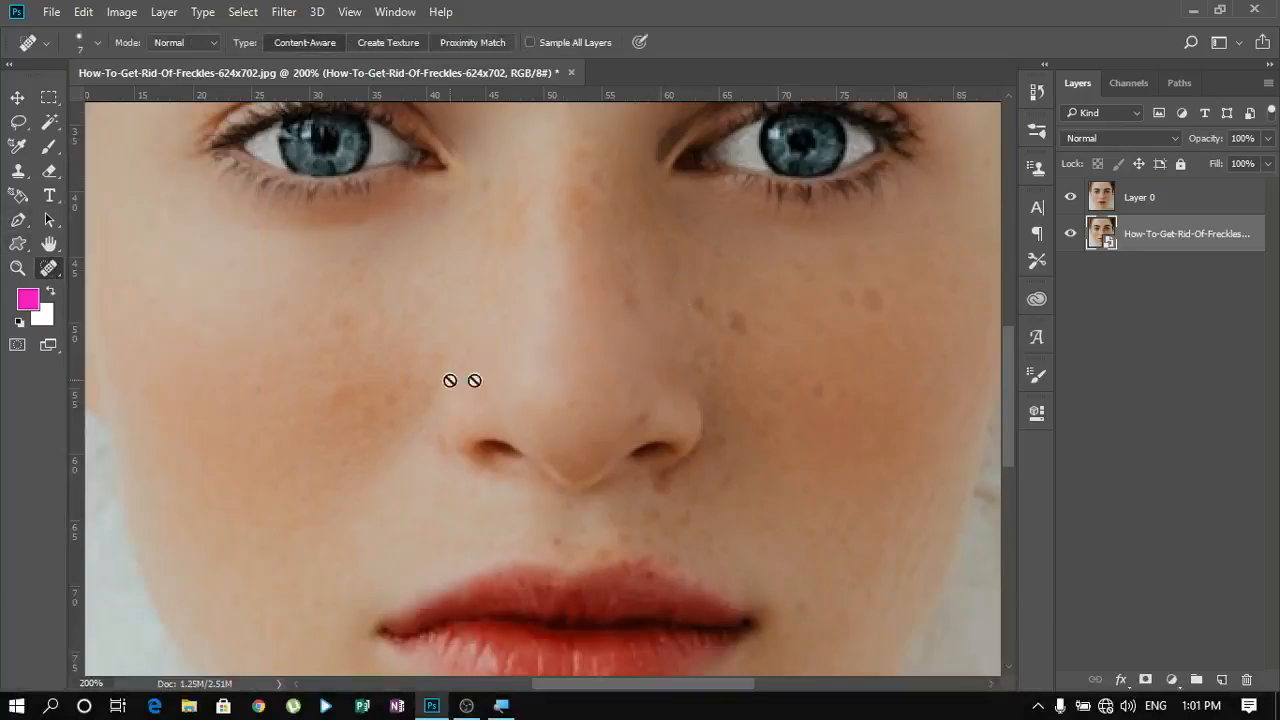
click(1230, 203)
click(740, 316)
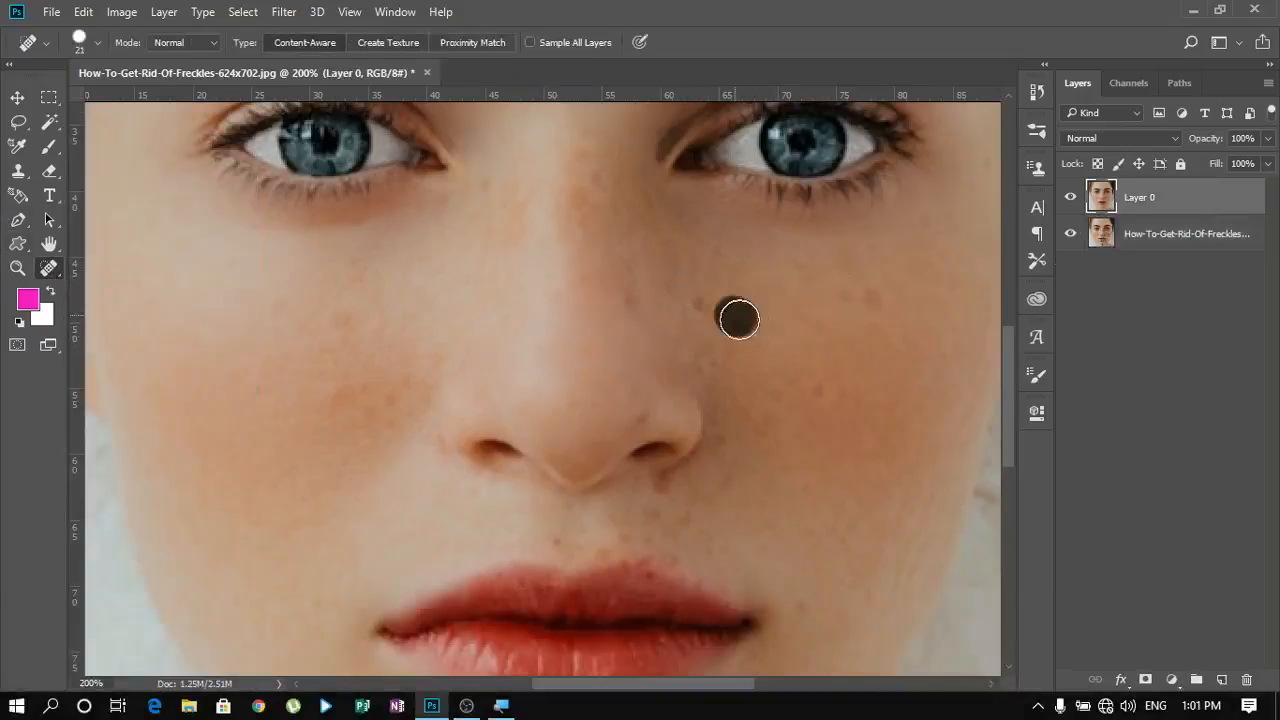
click(706, 307)
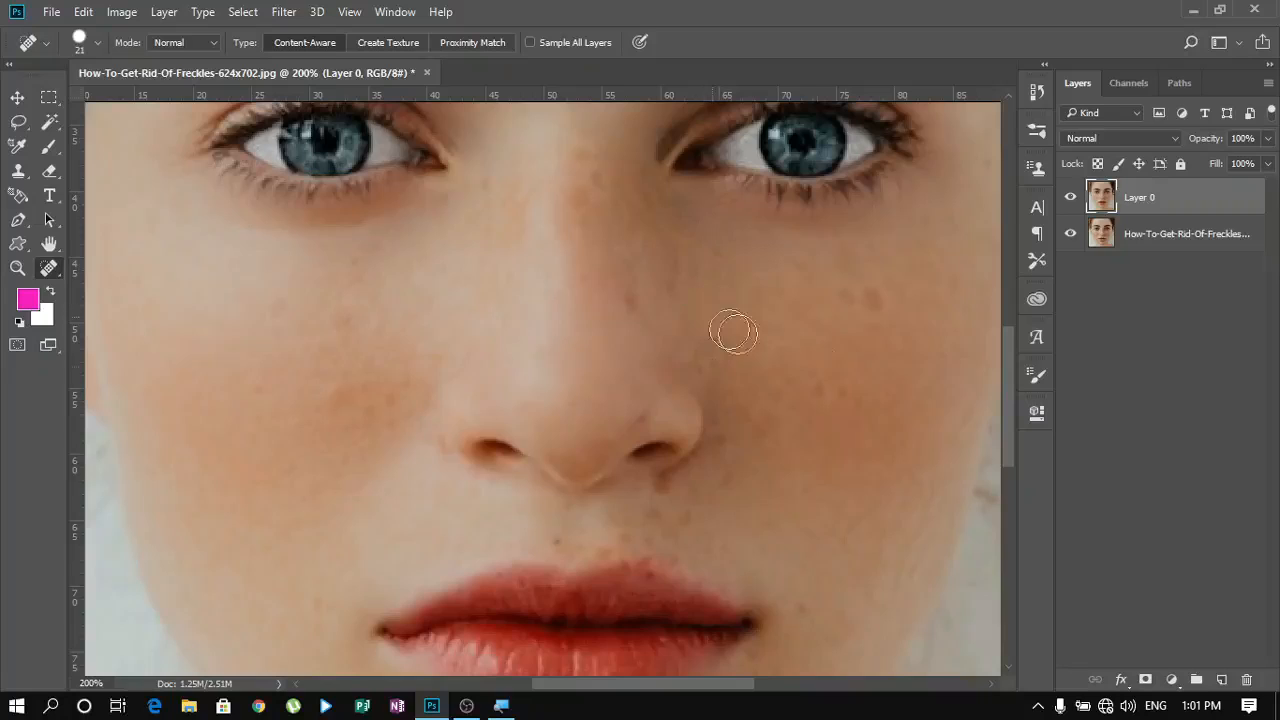
click(886, 302)
click(871, 296)
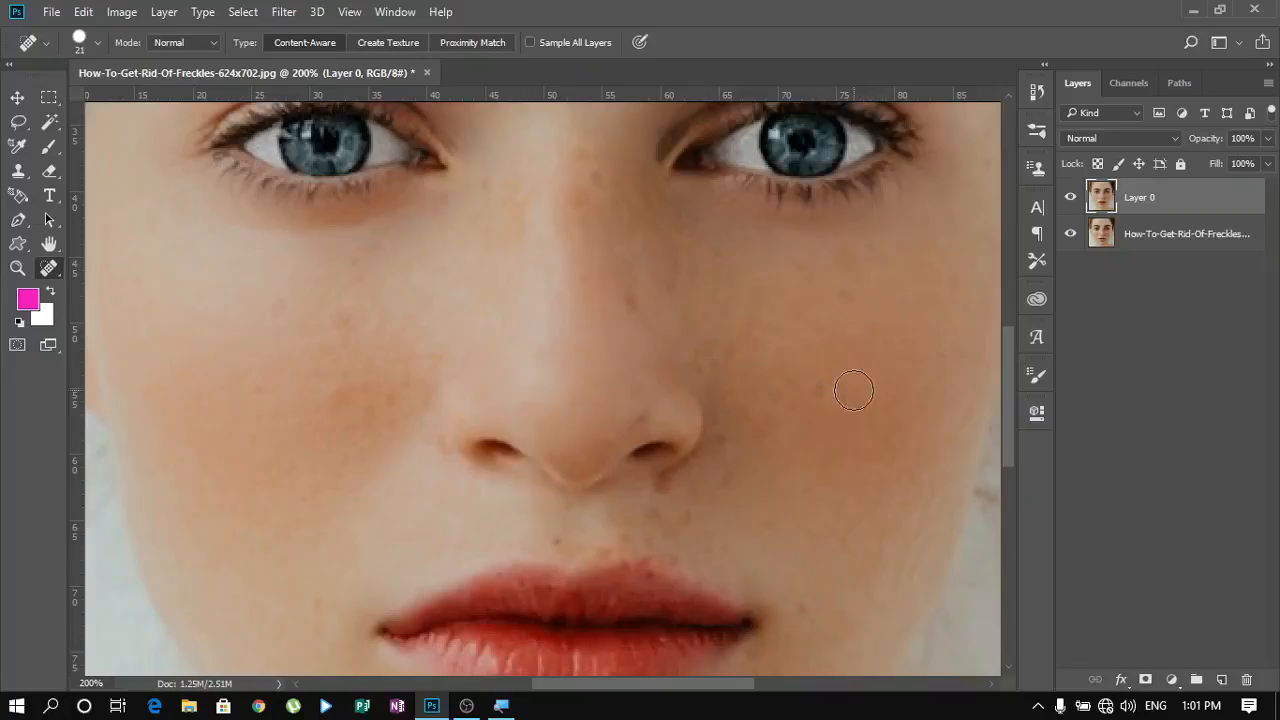
click(790, 358)
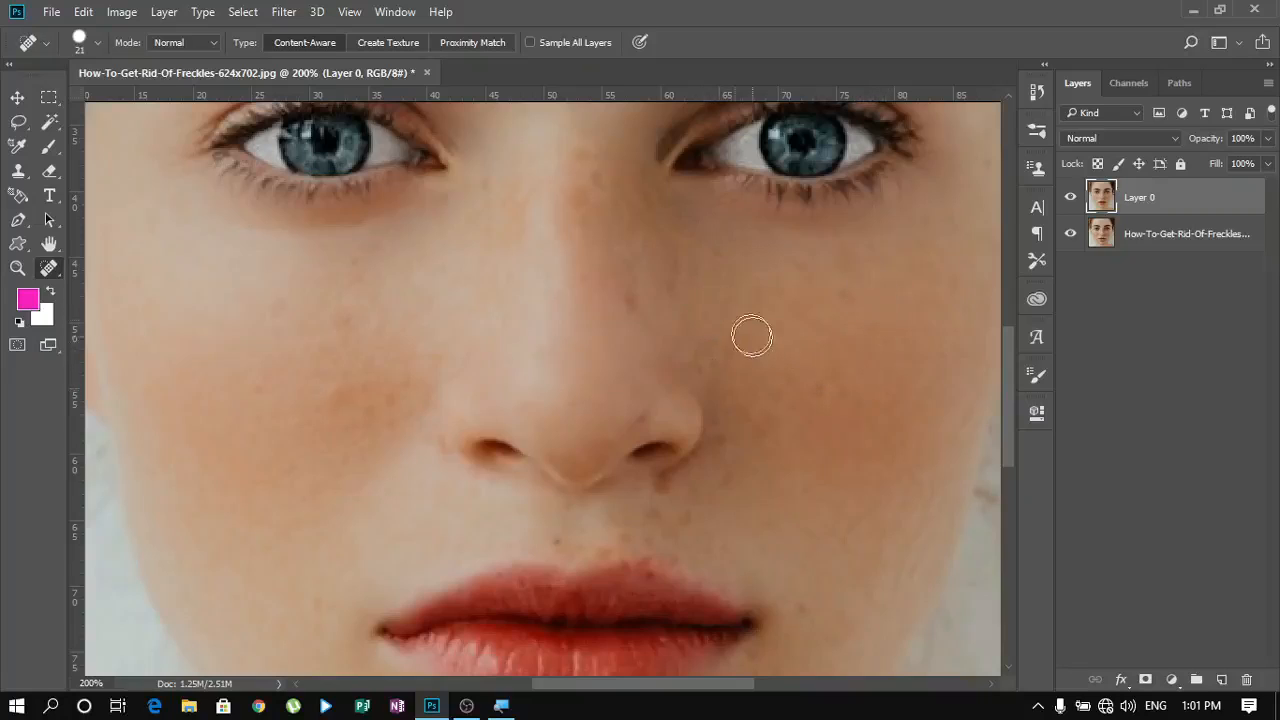
click(688, 515)
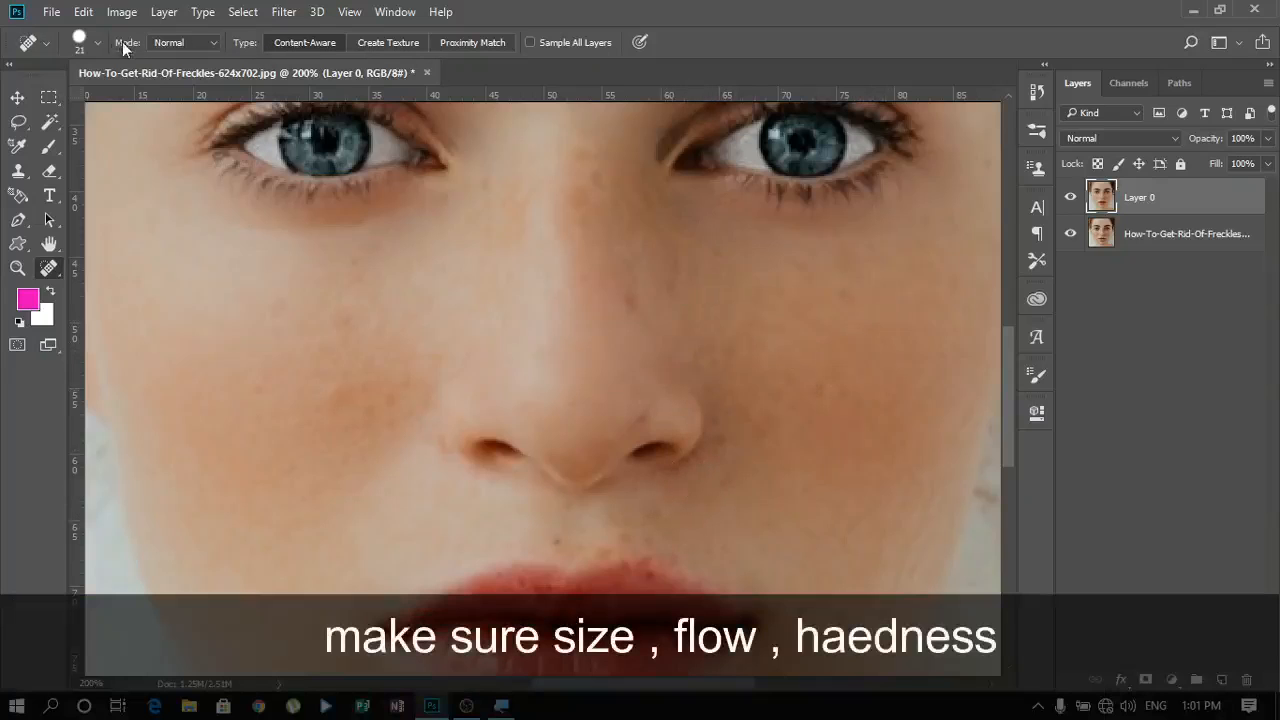
Set the healing brush hardness to 24% and heal the spots above the upper lip and beside the mouth corner.
right_click(355, 185)
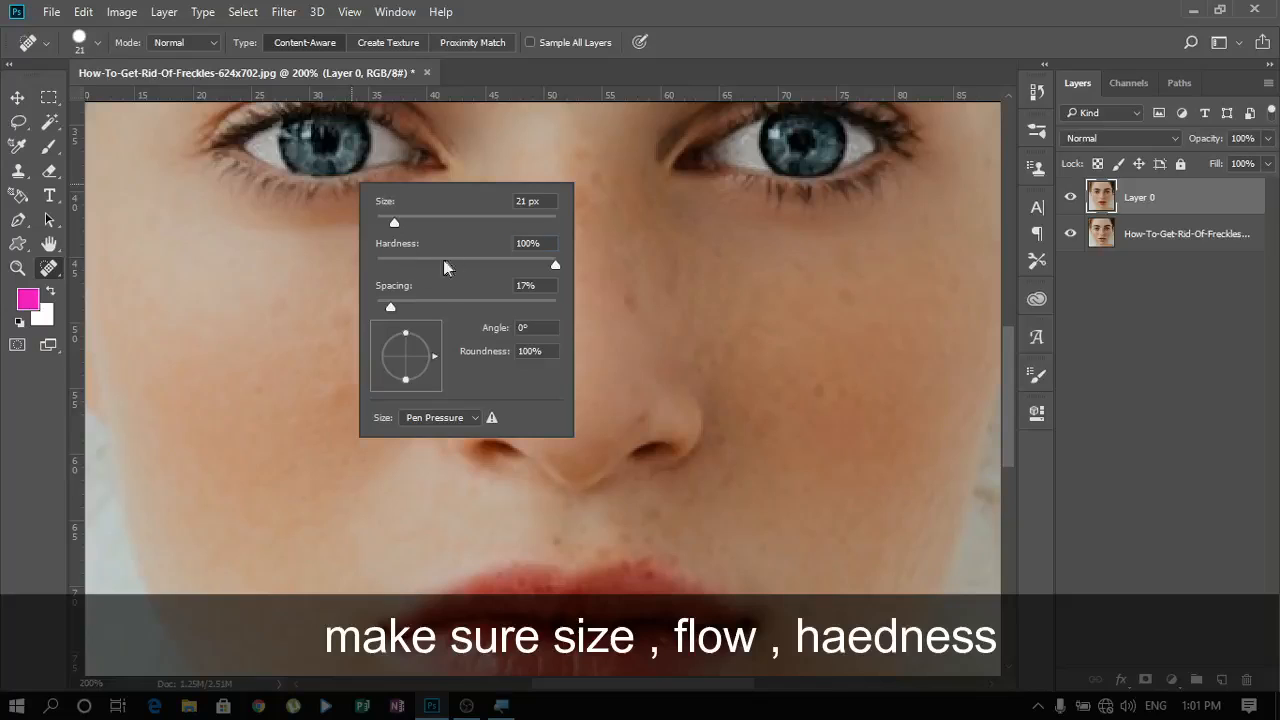
drag(443, 260, 420, 262)
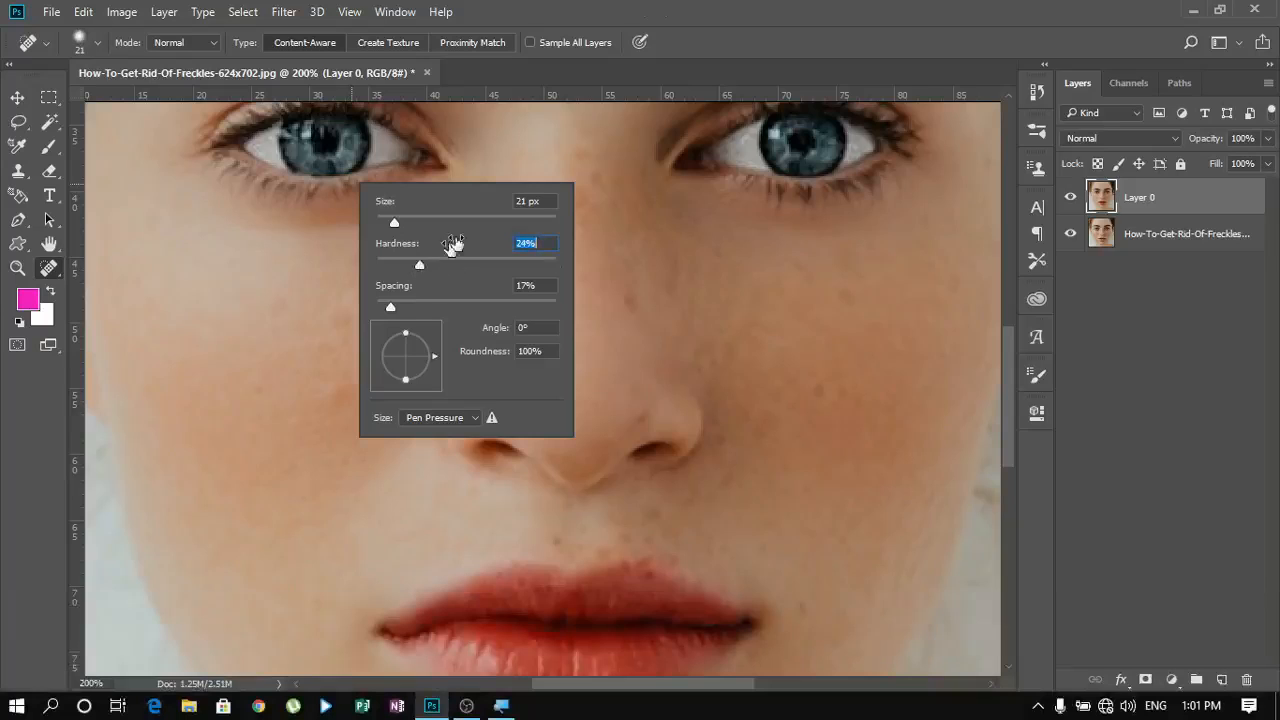
click(680, 18)
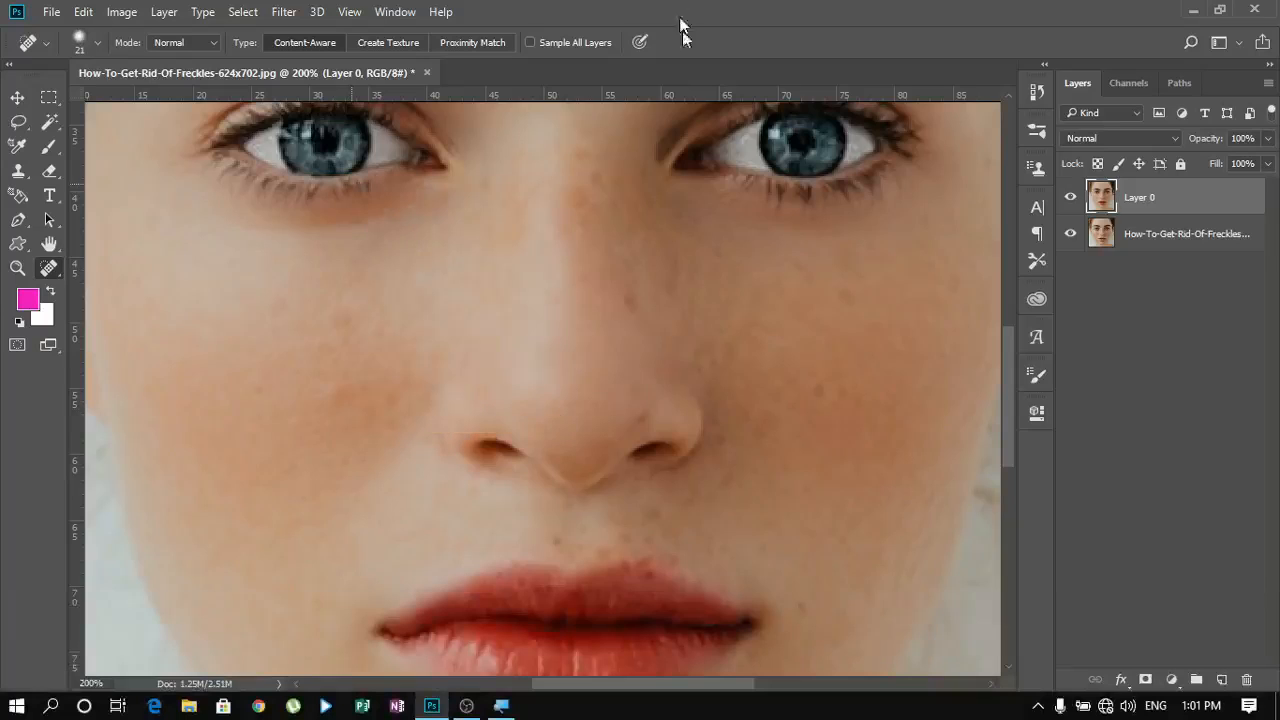
click(620, 531)
click(594, 542)
click(558, 545)
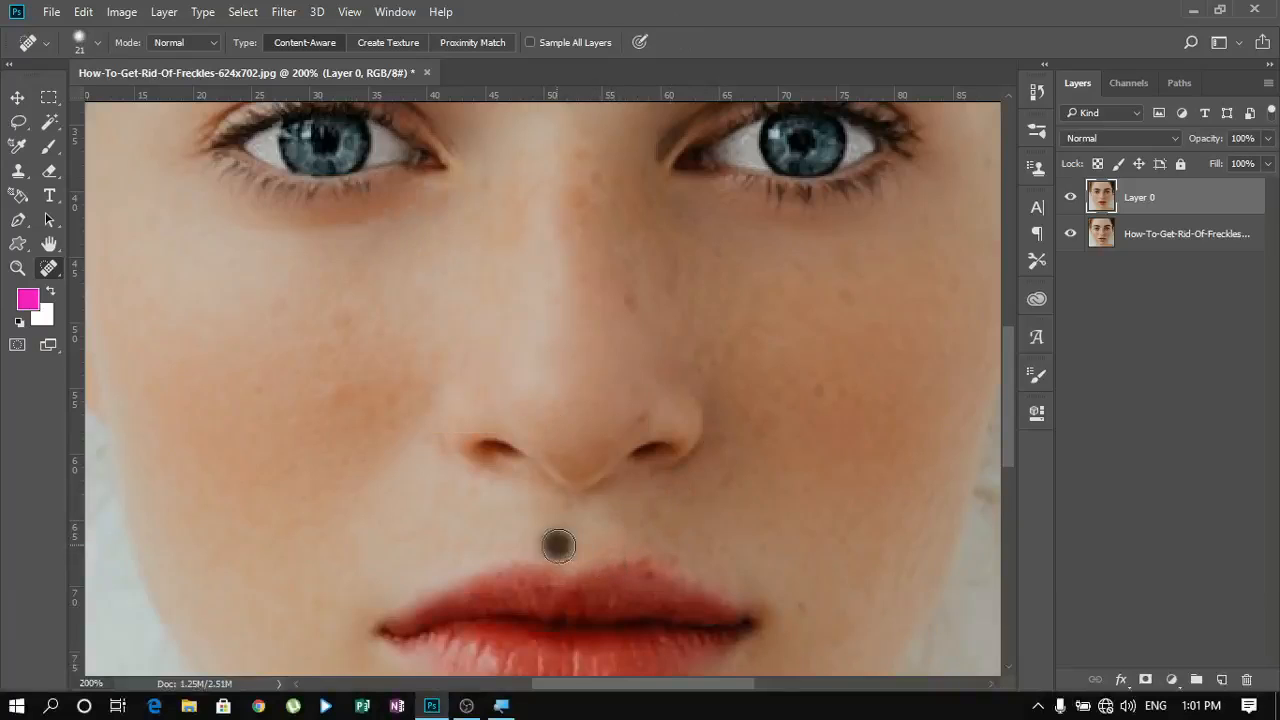
click(681, 556)
click(667, 524)
click(729, 489)
click(805, 607)
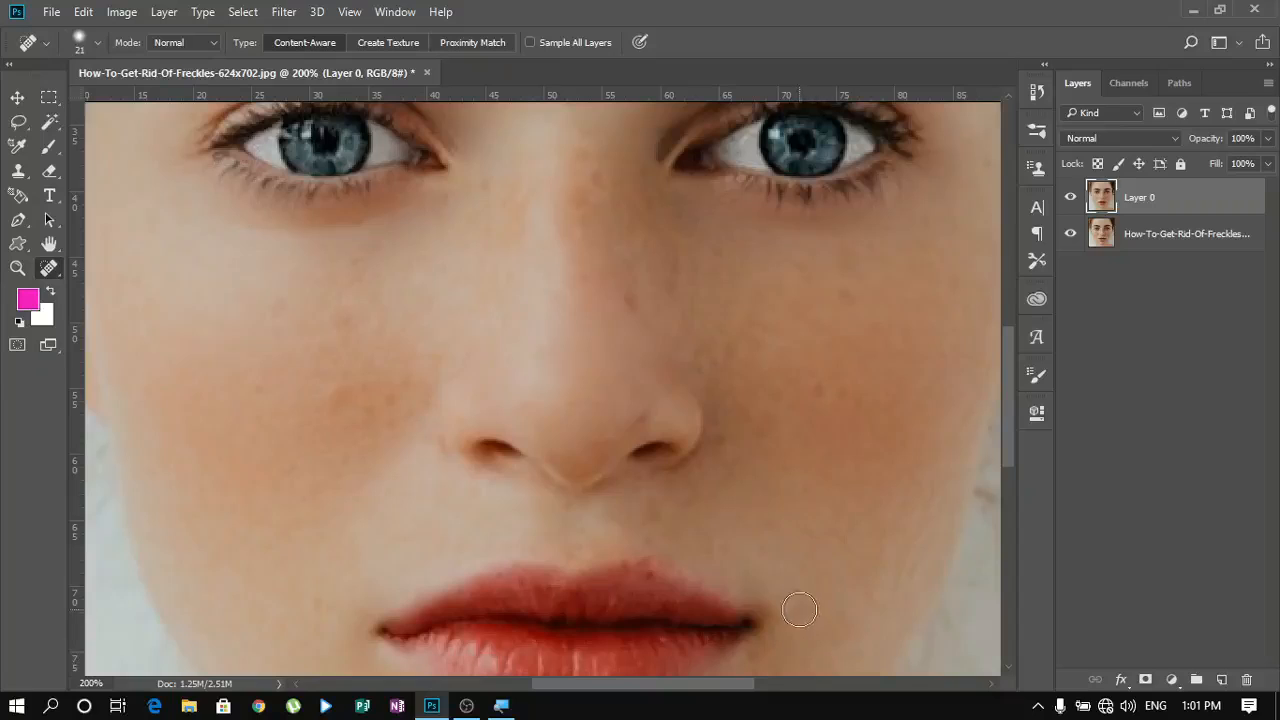
Heal the remaining faint freckles on the same cheek, beside the nostril and on the upper nose bridge.
click(841, 292)
drag(834, 386, 777, 392)
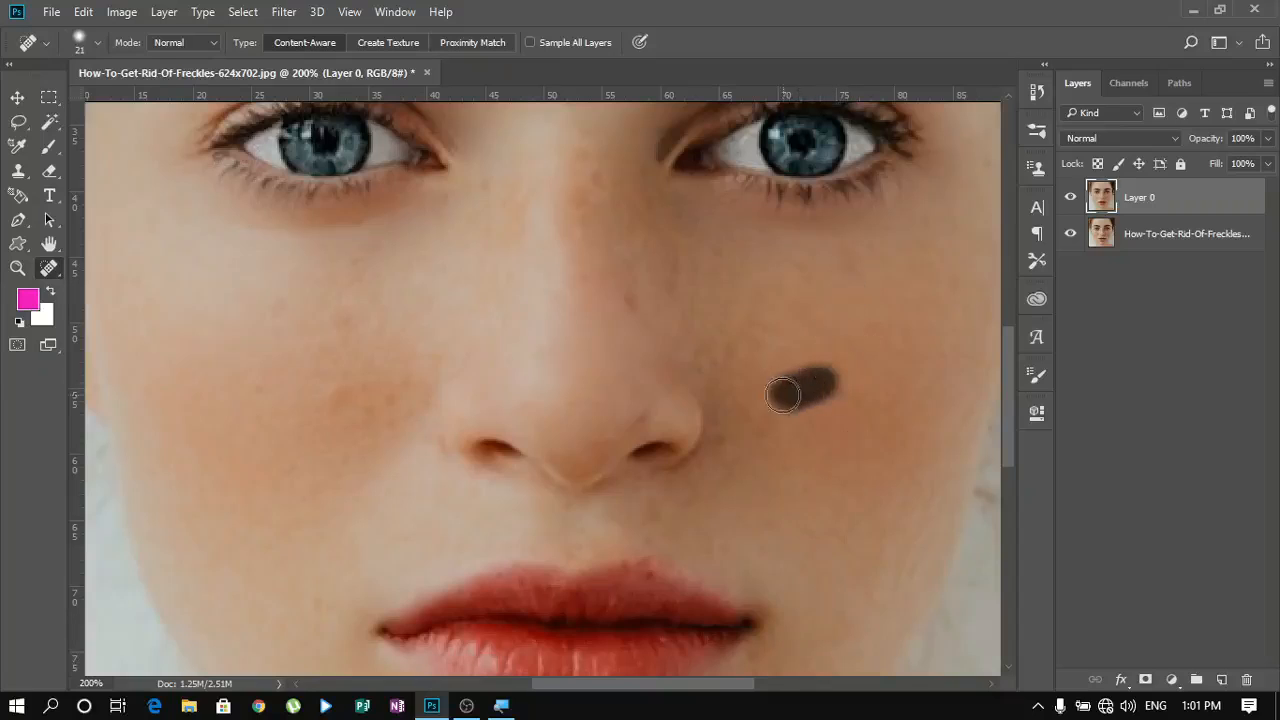
click(716, 342)
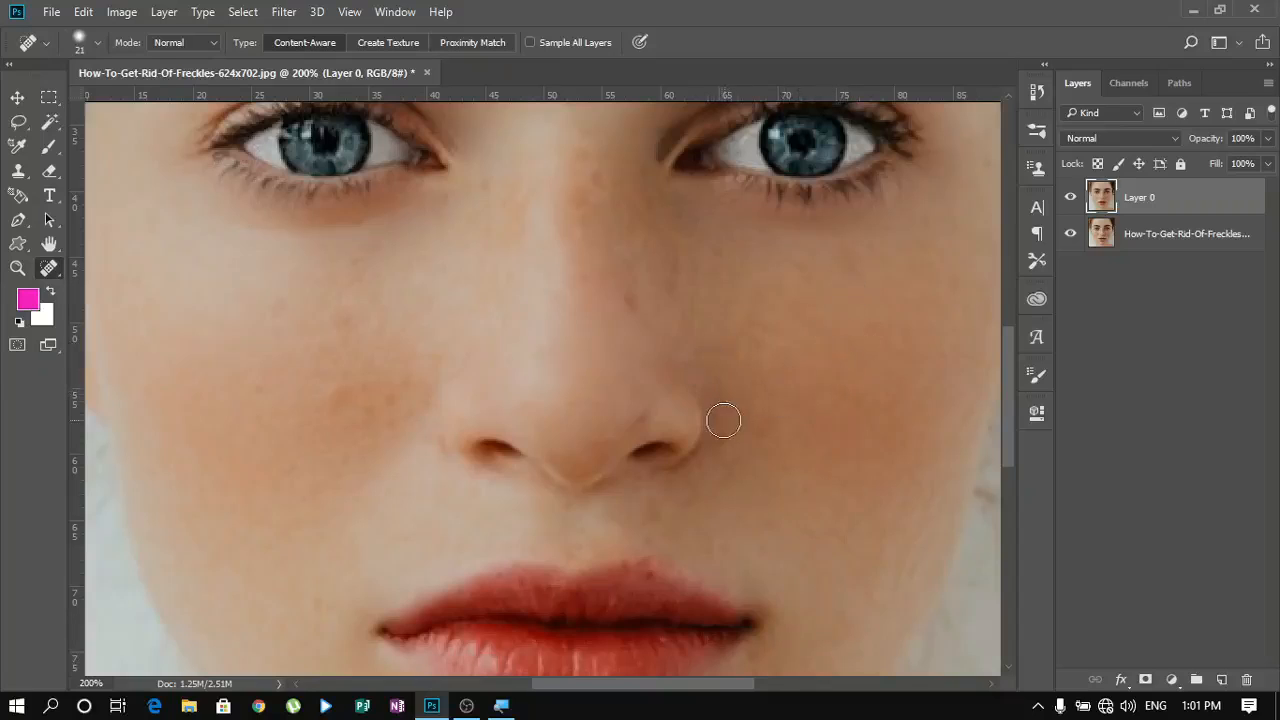
click(732, 479)
click(783, 450)
click(603, 204)
Heal freckles between the eyebrows, along the upper edge of the forehead and on its right side.
drag(1008, 380, 1008, 245)
drag(548, 516, 755, 405)
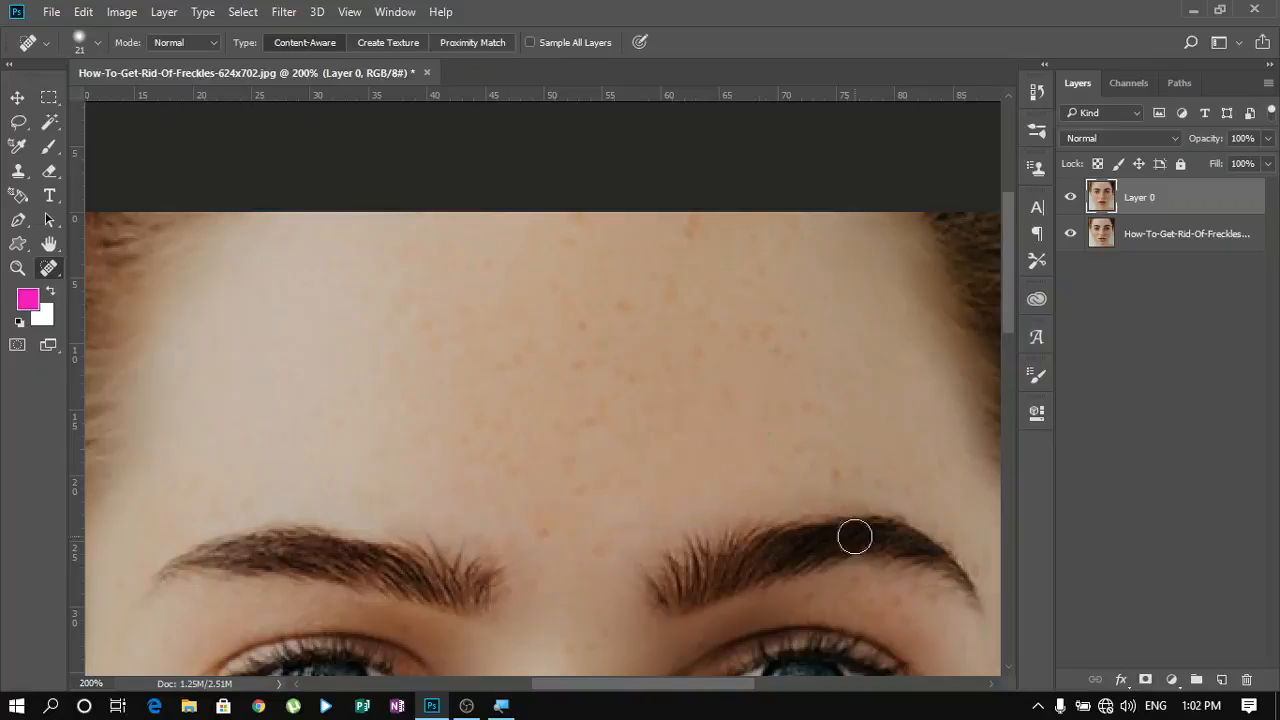
drag(600, 485, 564, 515)
drag(450, 308, 402, 346)
drag(570, 226, 580, 236)
drag(694, 228, 693, 245)
drag(791, 228, 773, 241)
drag(803, 341, 663, 358)
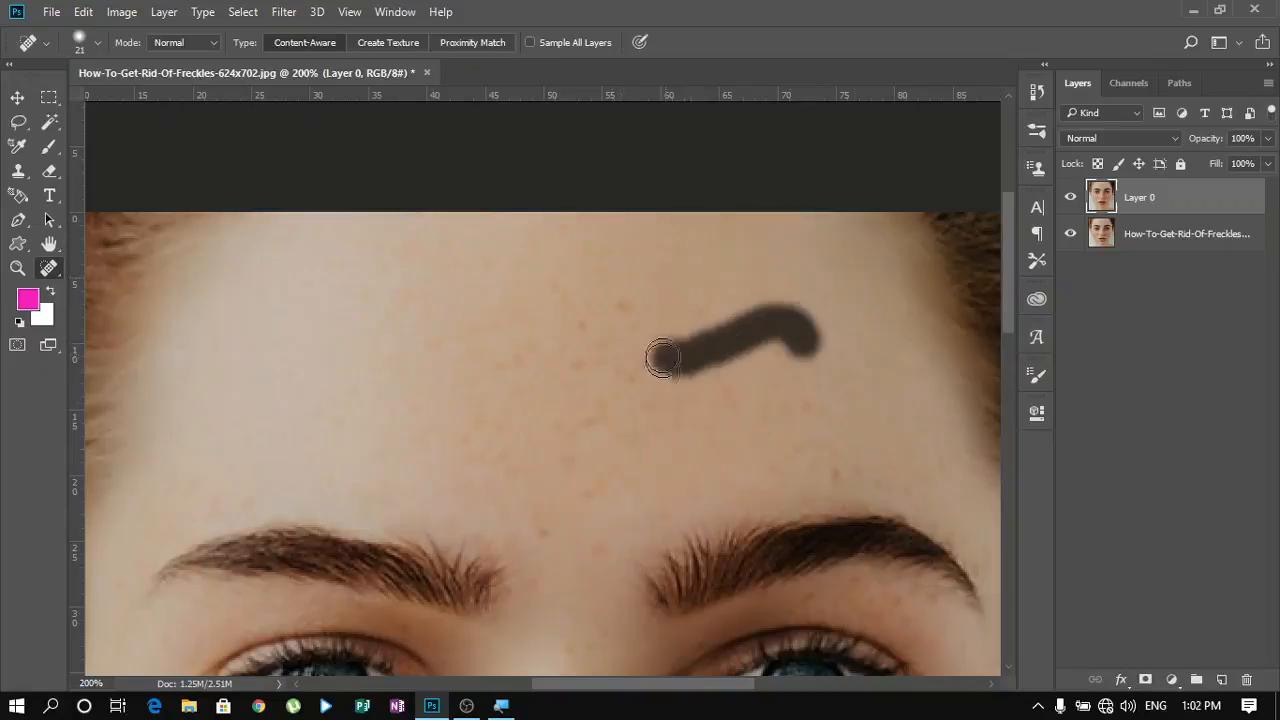
Paint healing strokes over the freckles across the middle and upper left of the forehead.
drag(620, 302, 698, 316)
drag(838, 475, 829, 443)
mouse_move(663, 414)
mouse_down()
mouse_move(560, 500)
mouse_move(598, 550)
mouse_up()
drag(395, 298, 556, 227)
drag(589, 270, 440, 341)
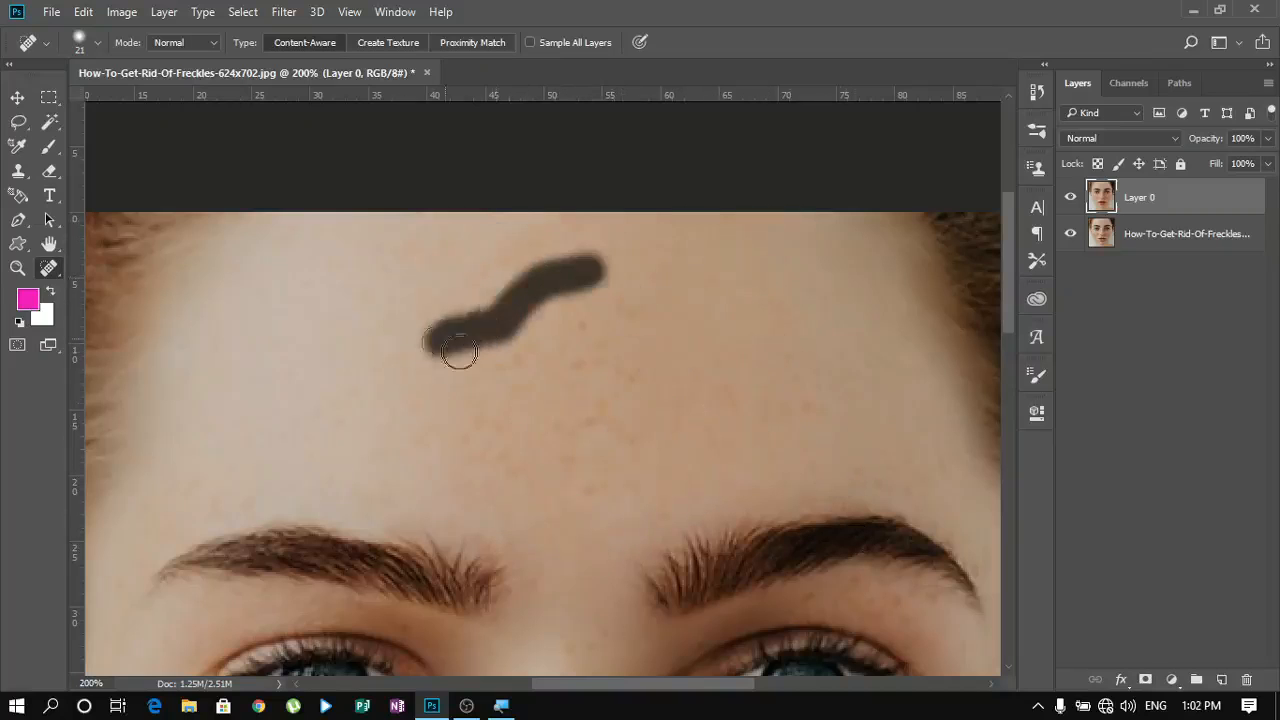
drag(476, 388, 540, 336)
drag(576, 413, 562, 432)
drag(530, 243, 480, 264)
drag(449, 242, 424, 243)
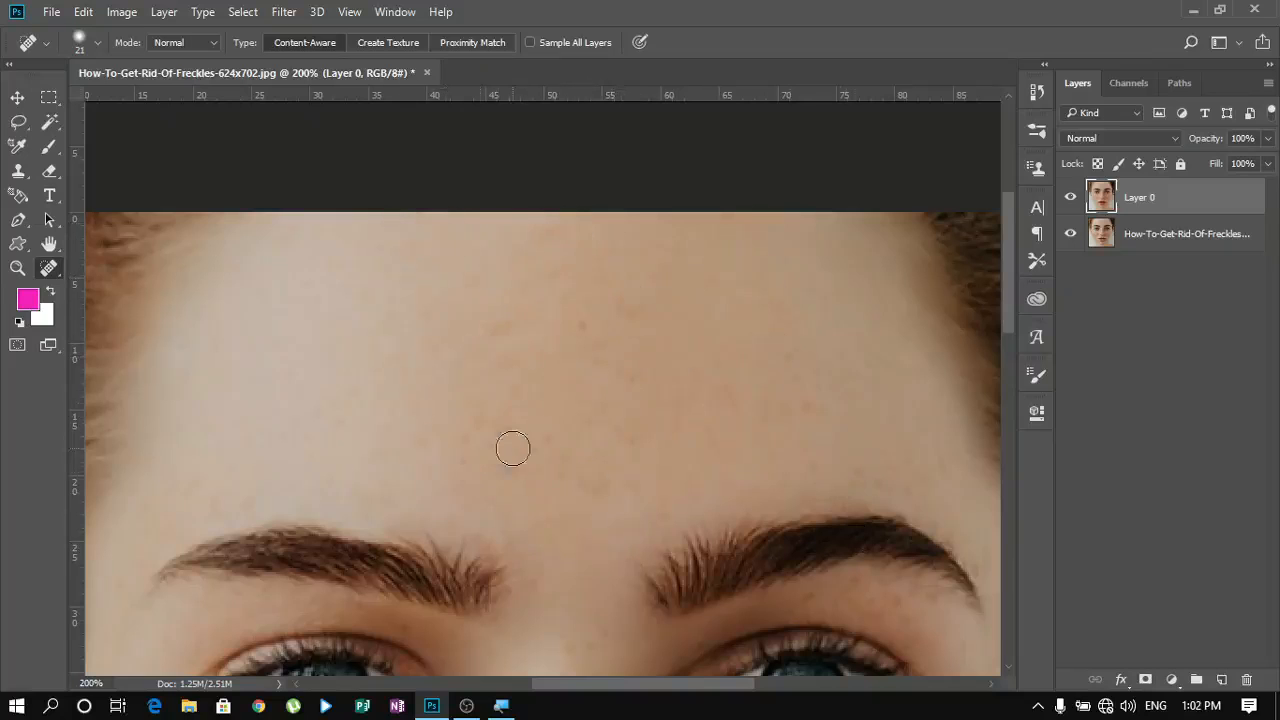
Heal the leftover spots scattered over the central forehead and compare by hiding and showing Layer 0.
click(615, 490)
click(732, 403)
click(810, 433)
click(617, 449)
click(540, 386)
click(548, 318)
click(1072, 203)
click(1072, 203)
Paint healing strokes over the remaining faint freckles across the upper, middle and lower forehead down toward the eyebrows.
drag(340, 275, 668, 277)
drag(354, 346, 462, 350)
drag(808, 352, 641, 357)
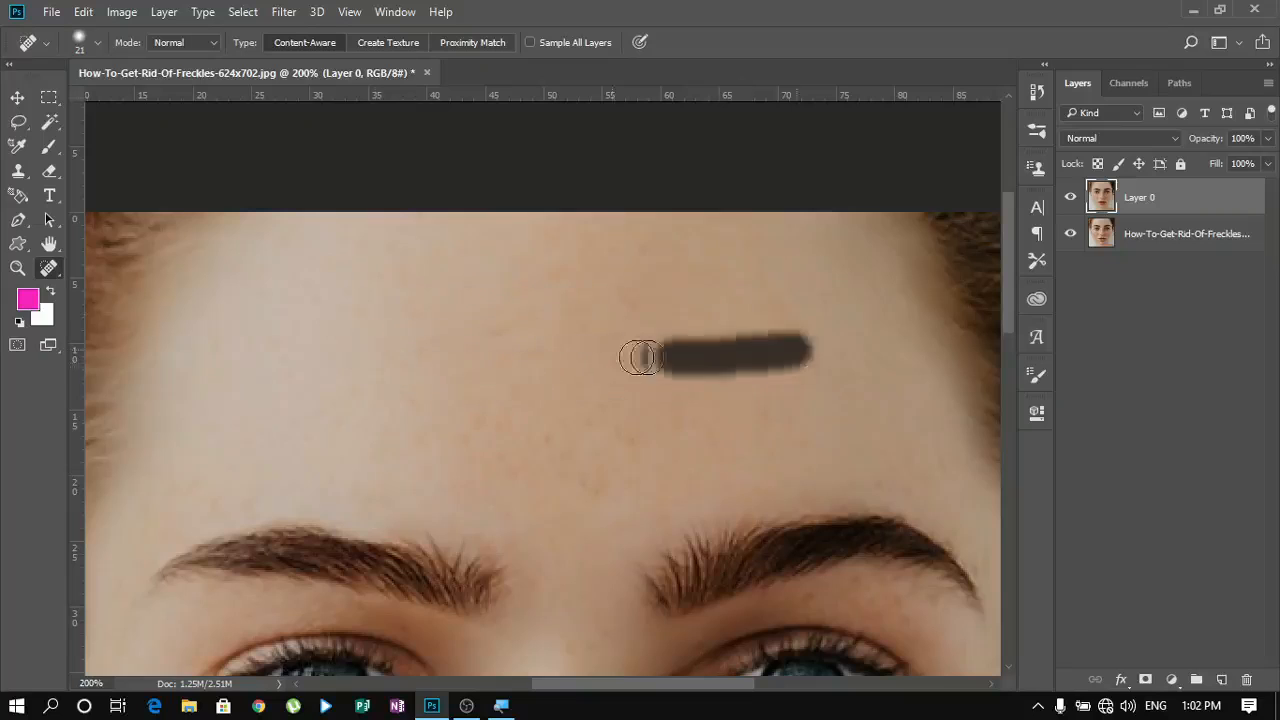
drag(656, 412, 594, 452)
drag(527, 470, 449, 457)
drag(343, 372, 403, 320)
drag(464, 337, 523, 317)
drag(602, 252, 644, 230)
click(592, 329)
drag(523, 405, 506, 434)
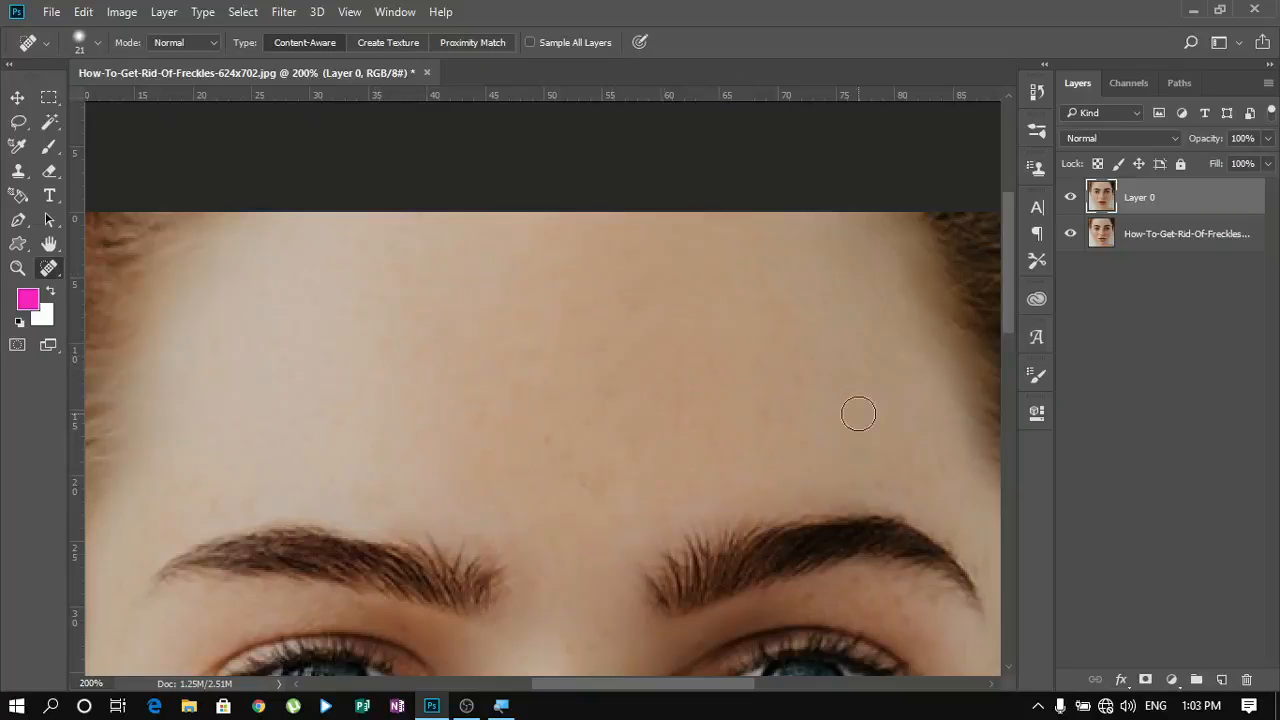
Fit the whole portrait in view and compare before and after by repeatedly hiding and showing Layer 0.
key(ctrl+0)
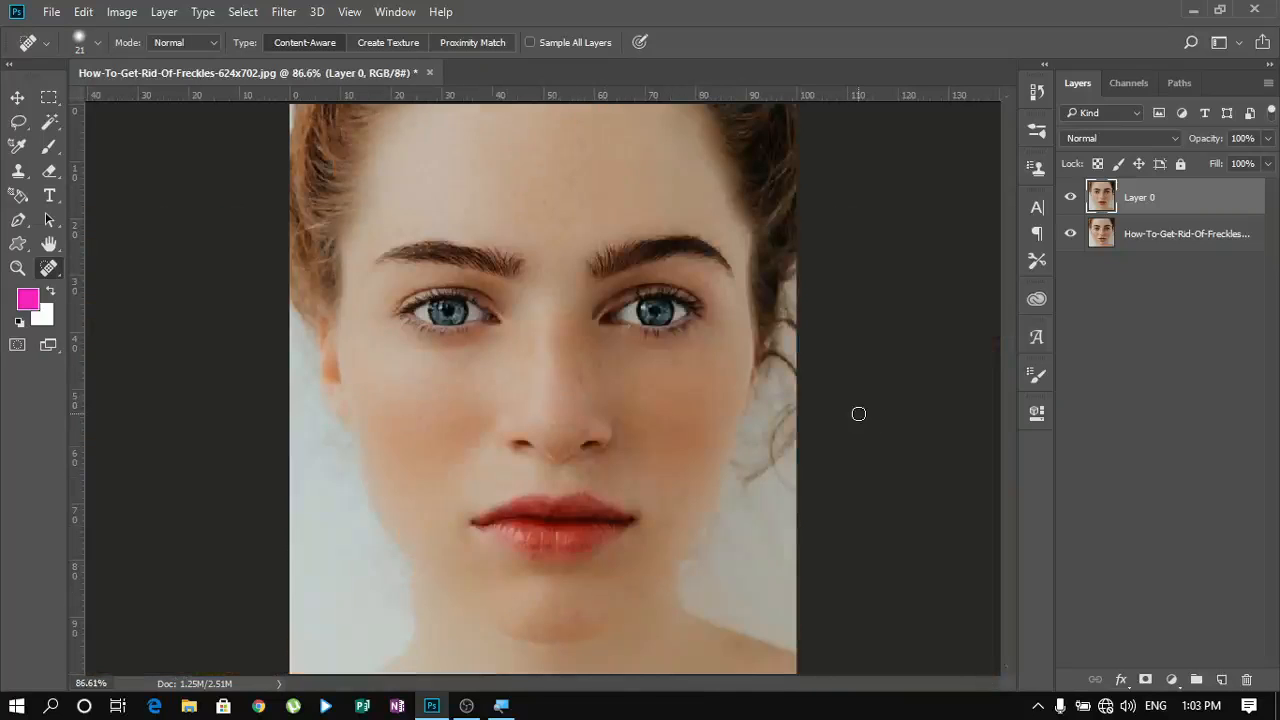
click(1072, 203)
click(1072, 201)
click(1072, 202)
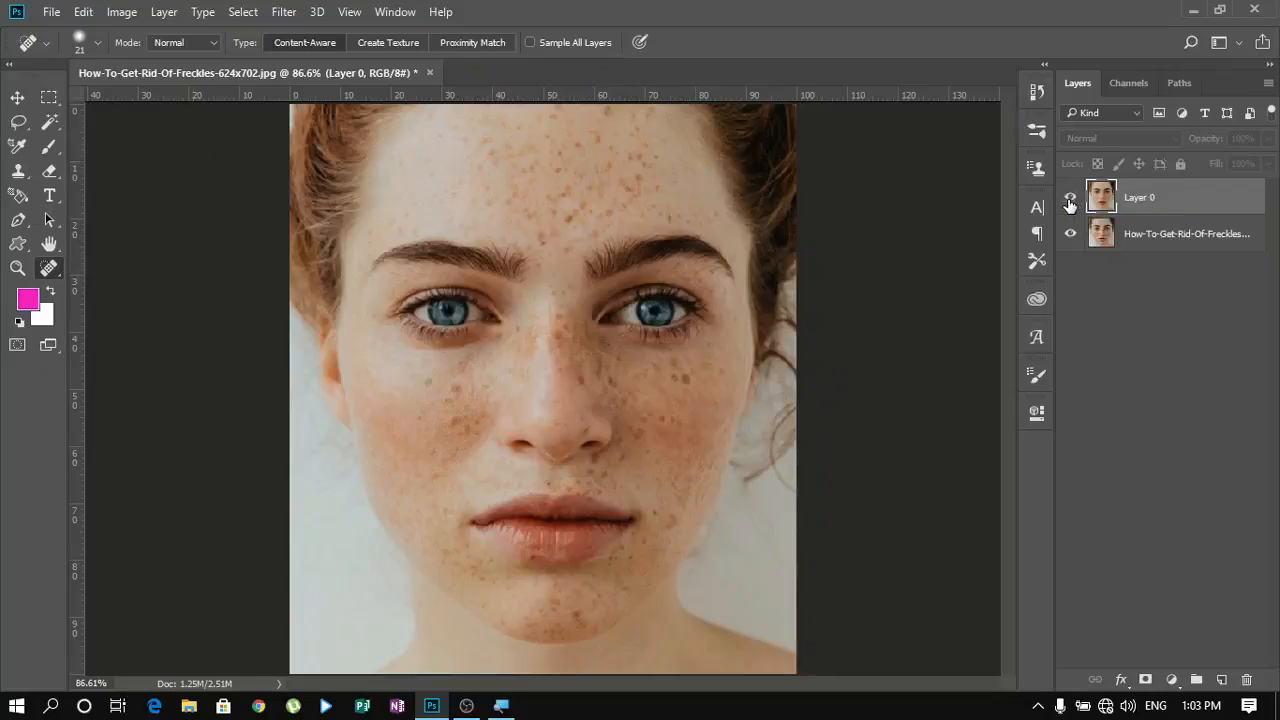
click(1070, 201)
click(1070, 203)
click(1070, 203)
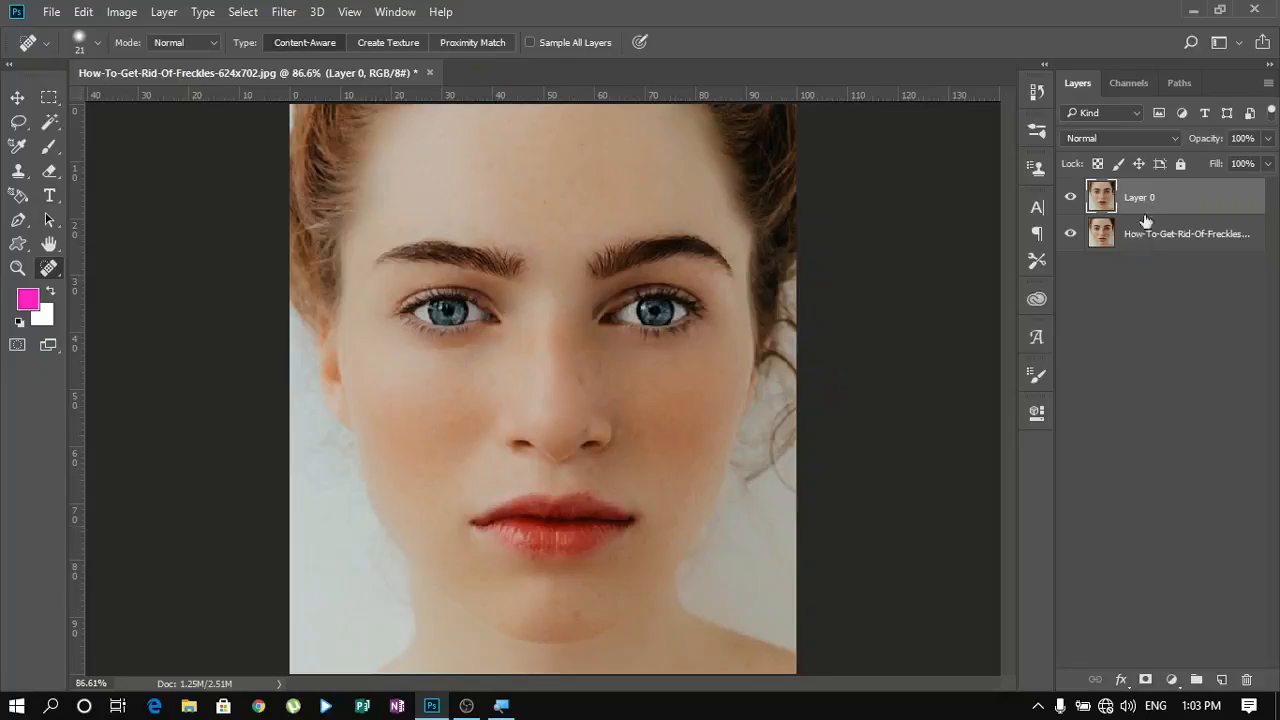
Switch to the Smudge tool with 26% strength for working on the lips.
click(49, 243)
click(49, 270)
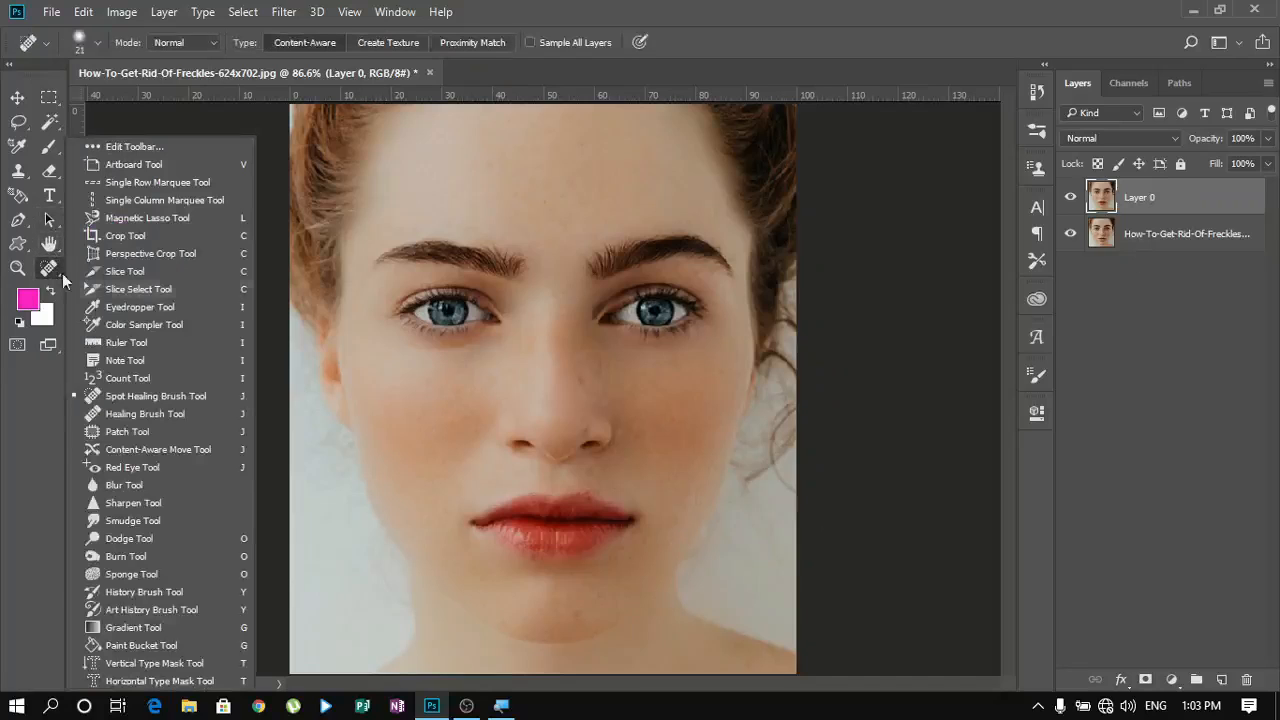
click(127, 521)
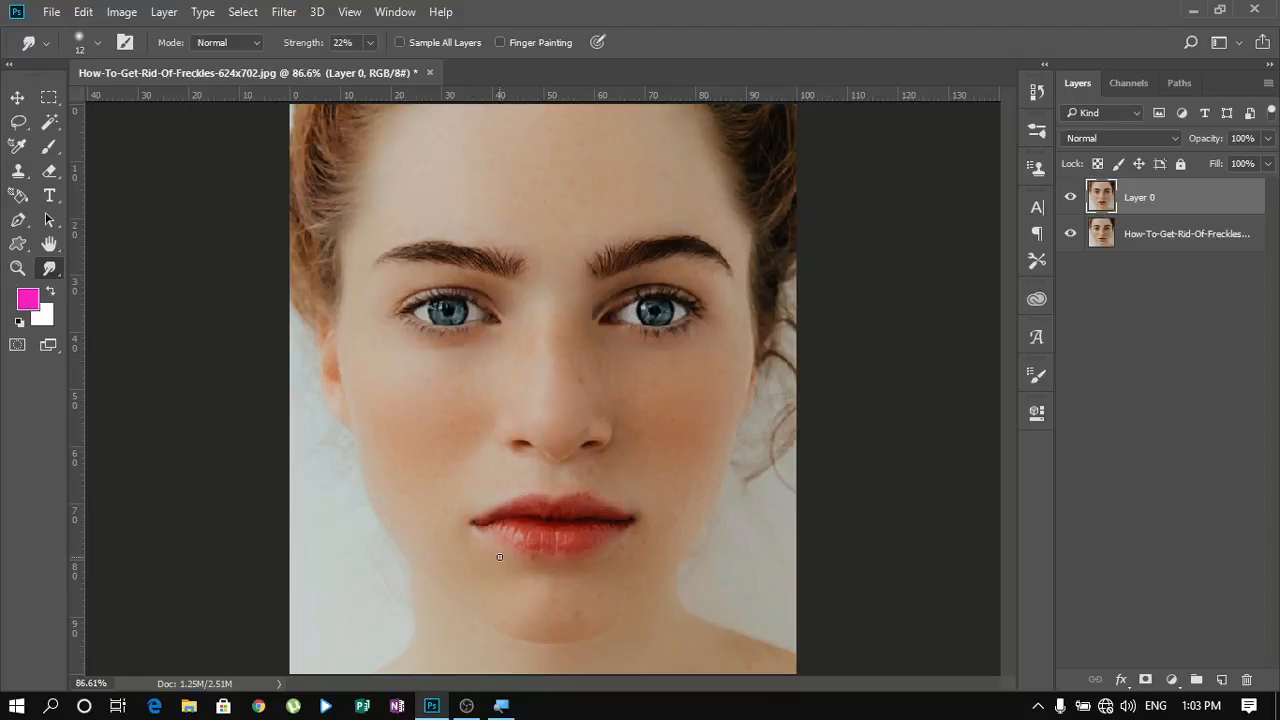
key(ctrl+plus)
key(ctrl+plus)
key(ctrl+plus)
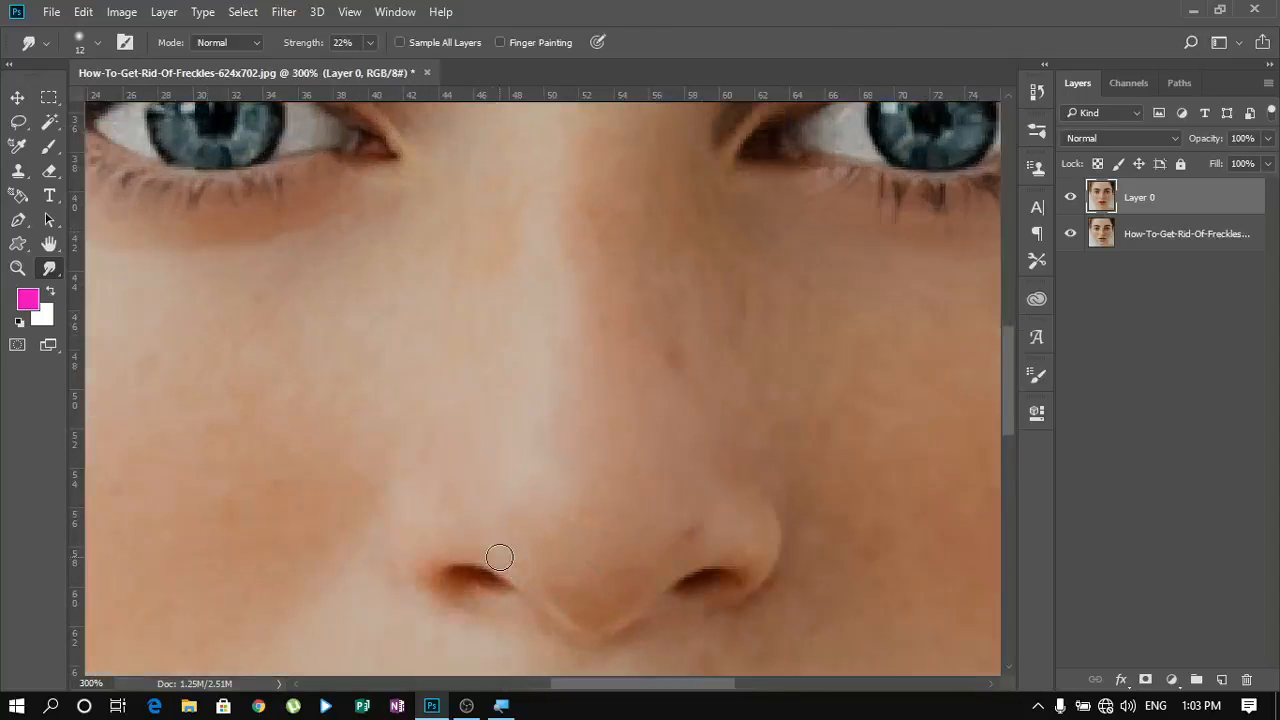
drag(1001, 383, 1004, 472)
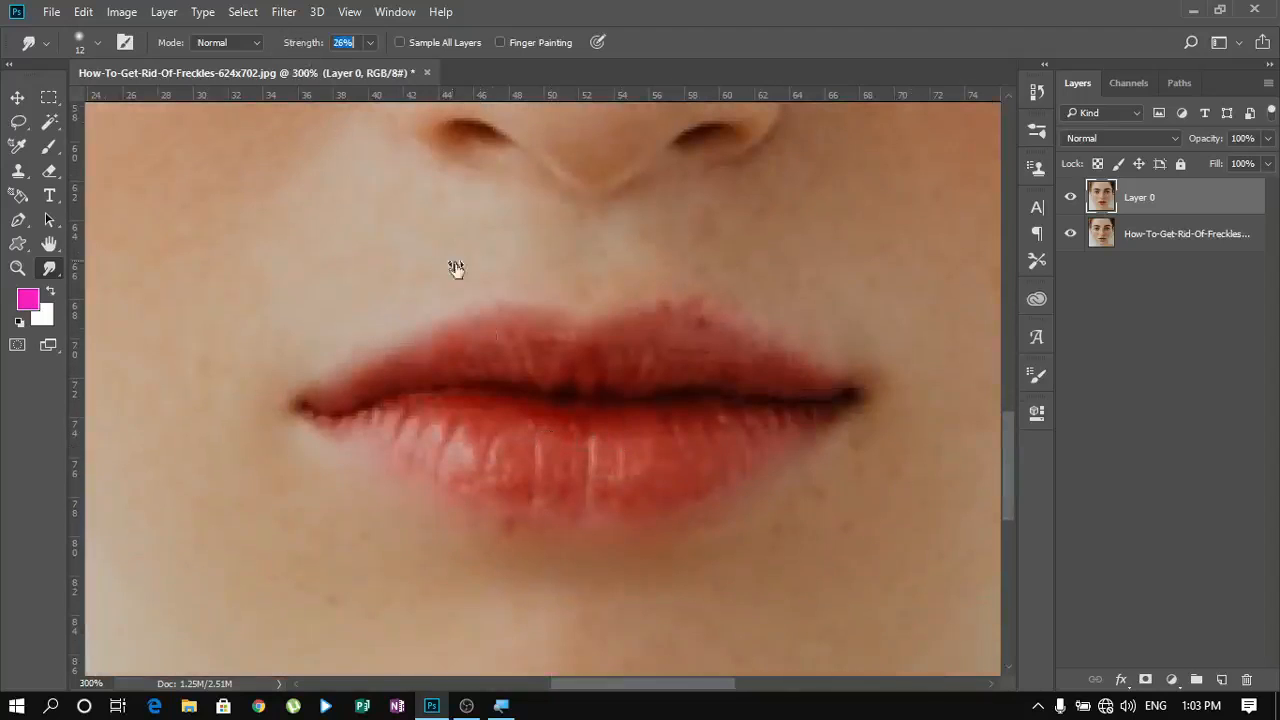
Slightly raise the 12 px Smudge brush's hardness and smooth the lip creases and the dark line between the lips.
right_click(534, 420)
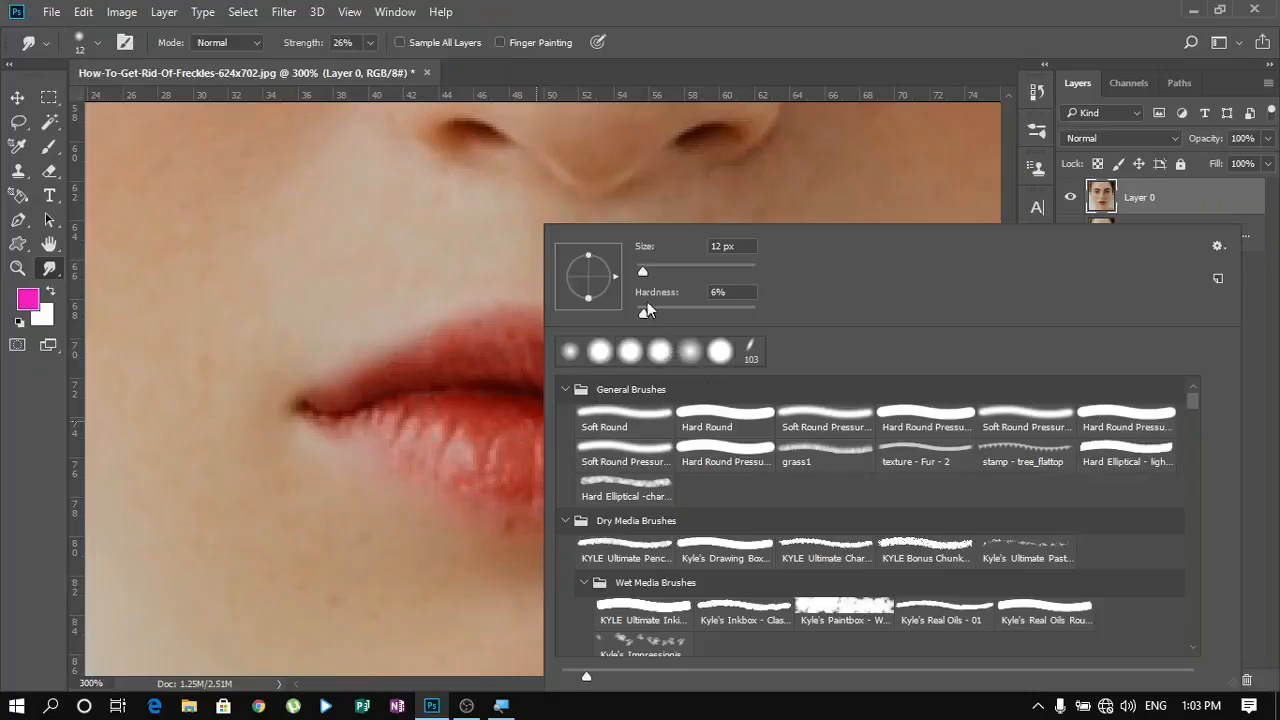
drag(644, 310, 647, 312)
key(Return)
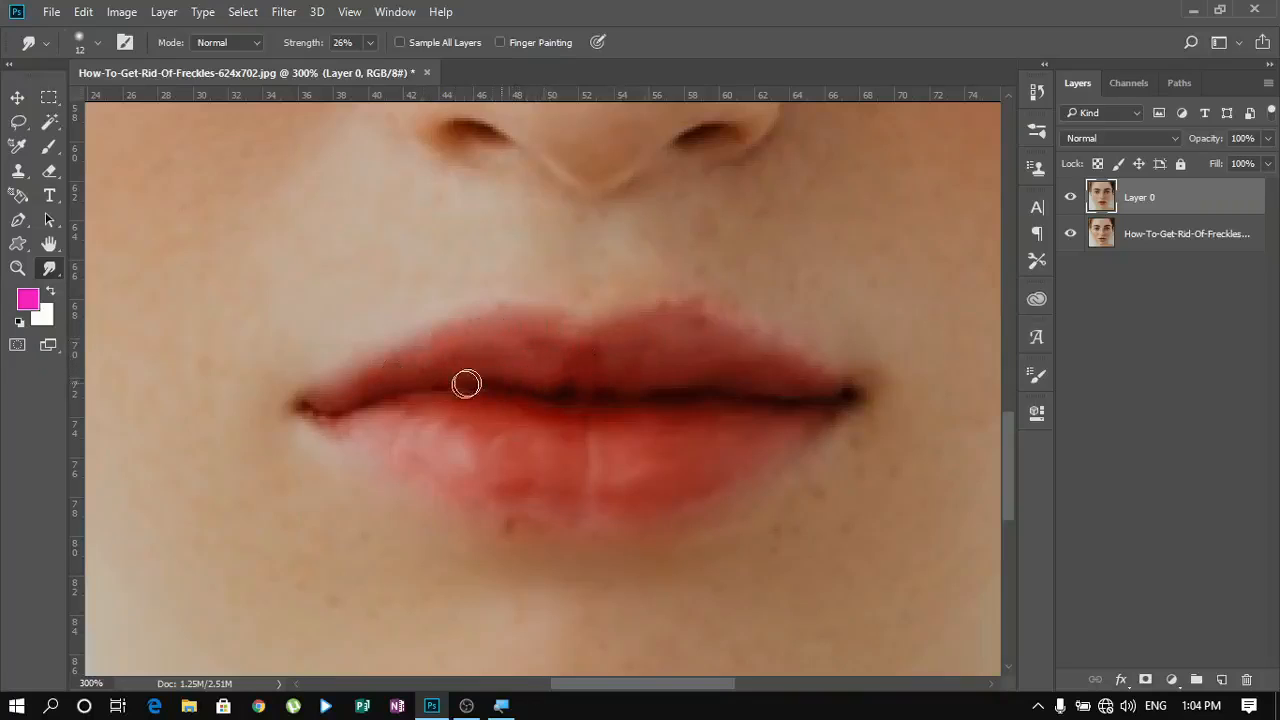
drag(531, 391, 780, 391)
Compare the finished retouch with the original at full-image view by toggling Layer 0's visibility.
key(ctrl+0)
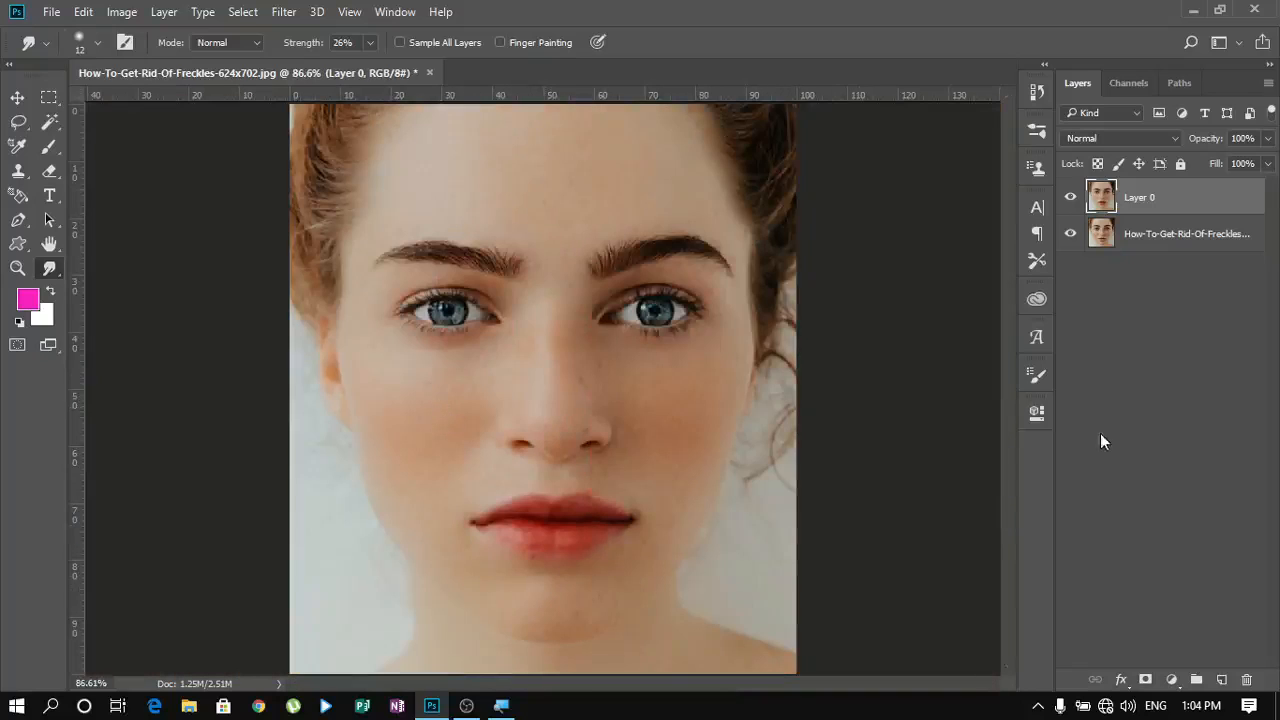
click(1070, 198)
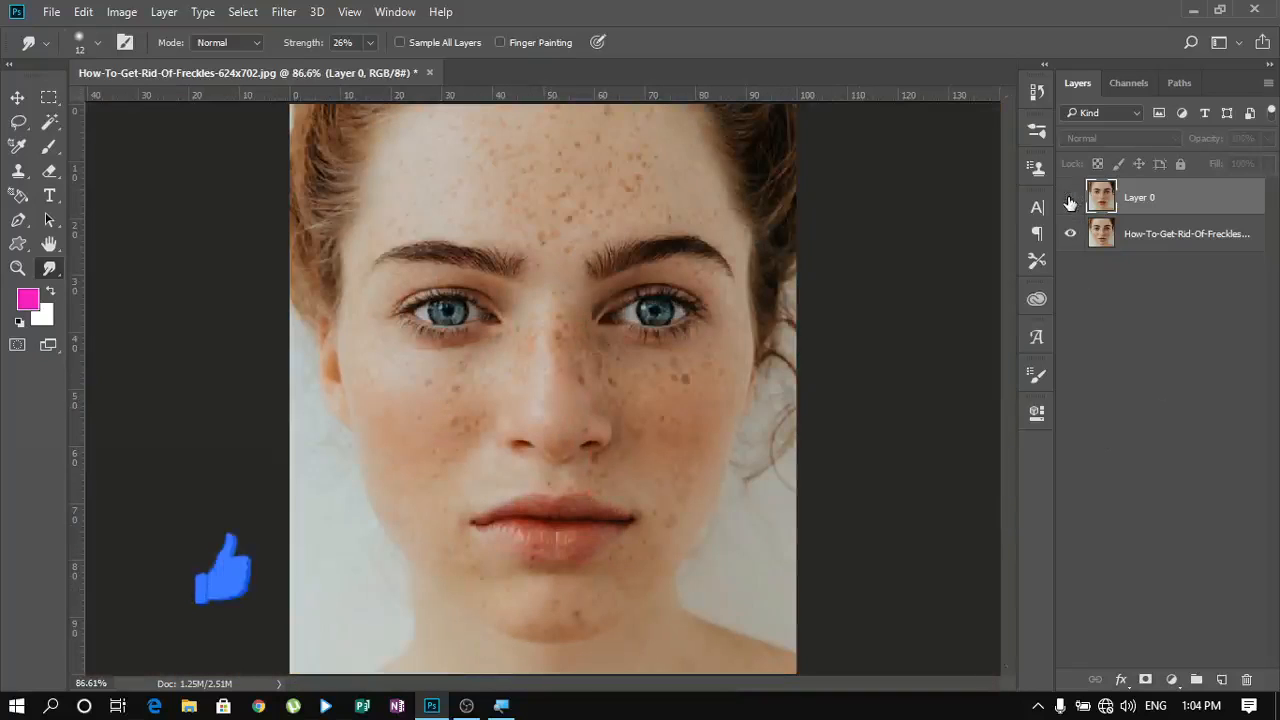
click(1070, 198)
click(1070, 198)
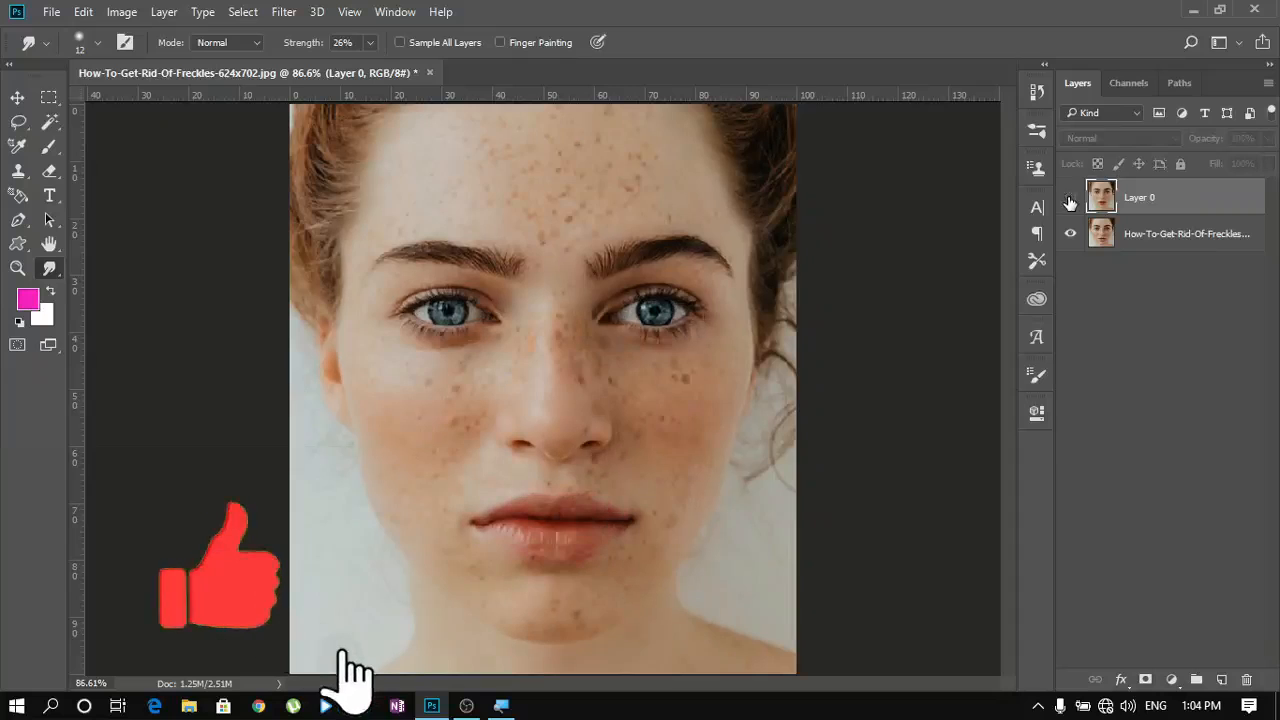
click(1070, 198)
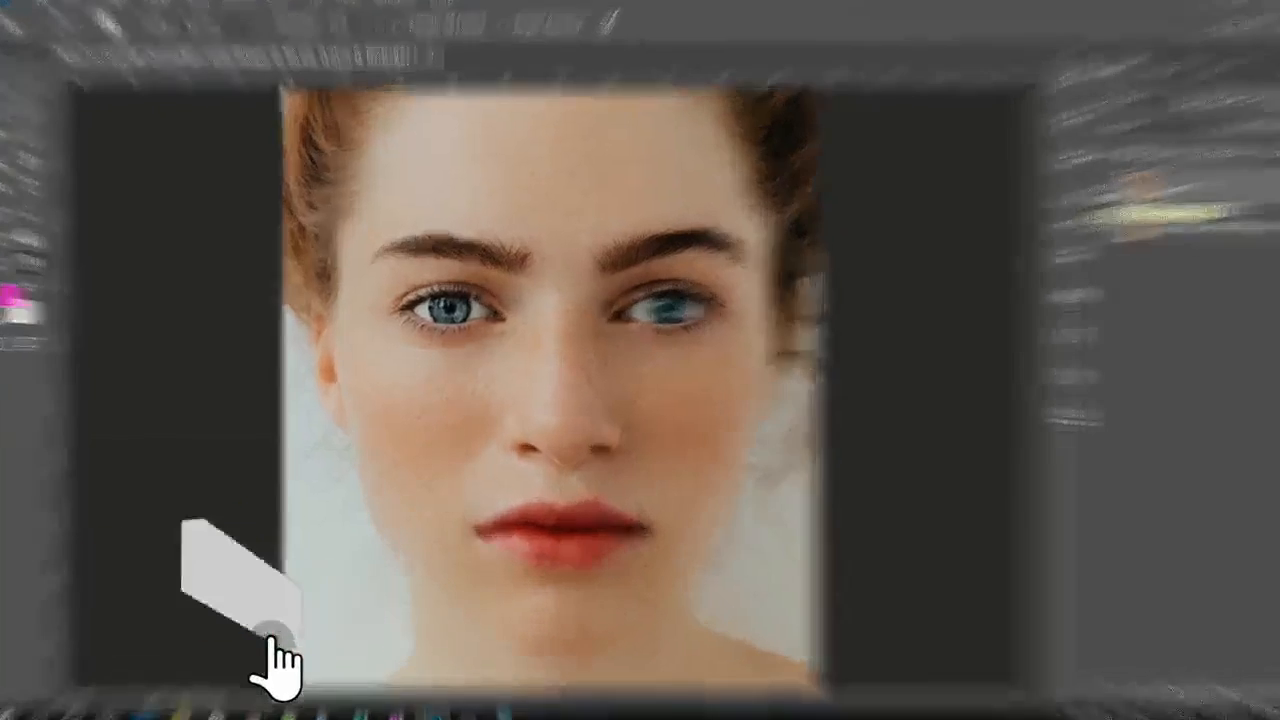